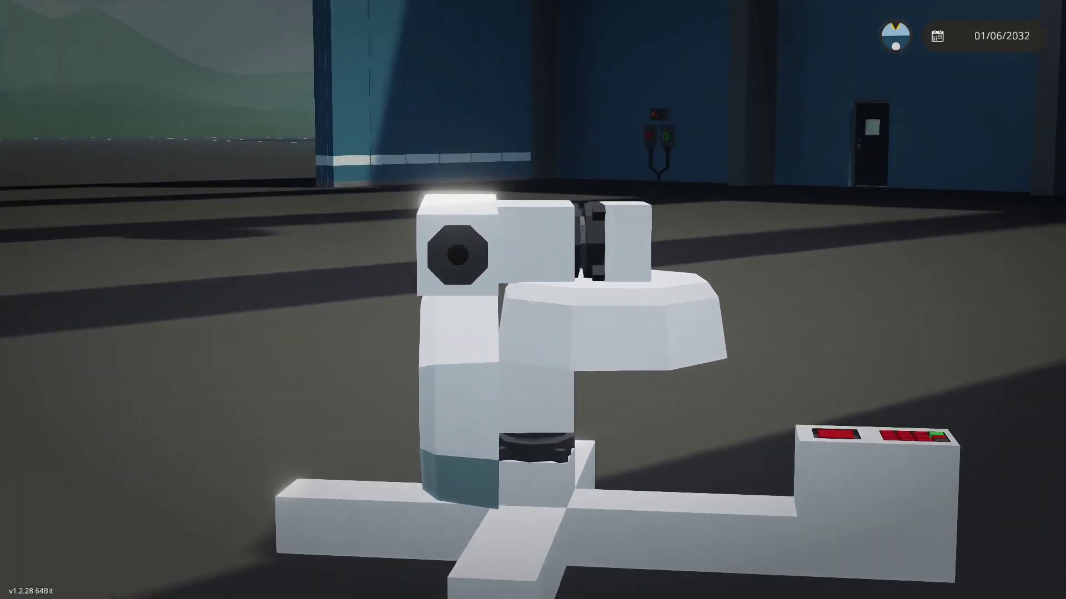
Walk around the finished demo turret in the hangar and activate it so its laser shows.
{"action": "key", "text": "s"}
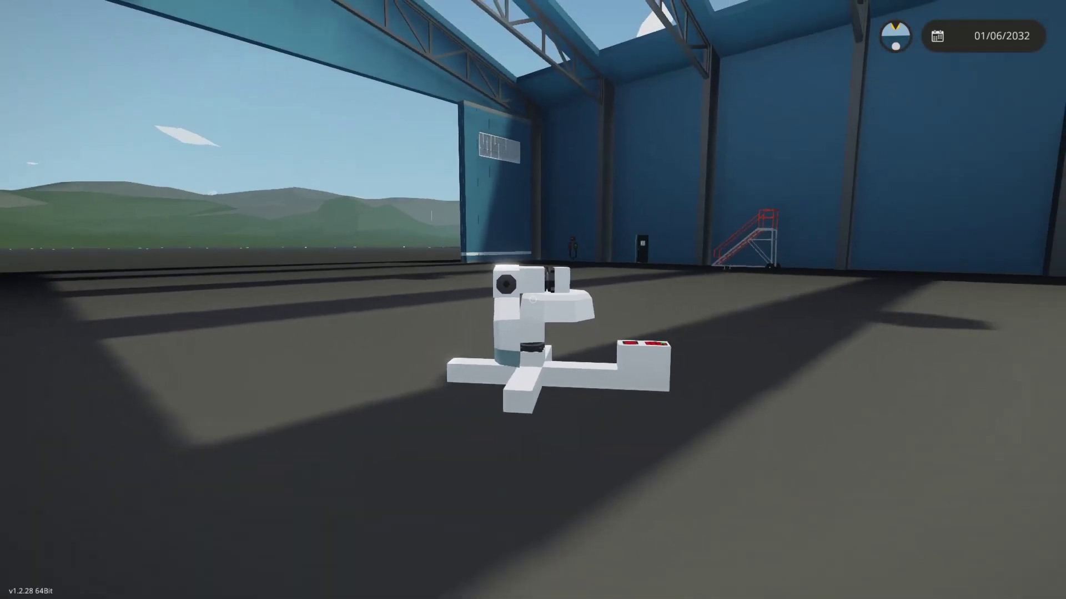
{"action": "key", "text": "w"}
{"action": "left_click", "coordinate": [533, 299]}
{"action": "key", "text": "s"}
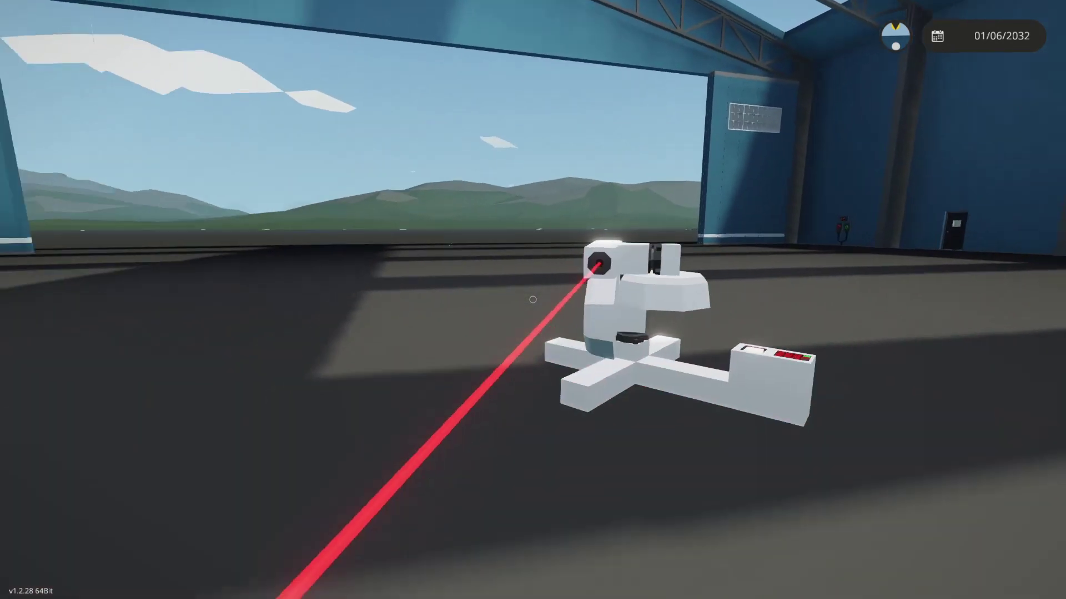
{"action": "key", "text": "w"}
{"action": "key", "text": "d"}
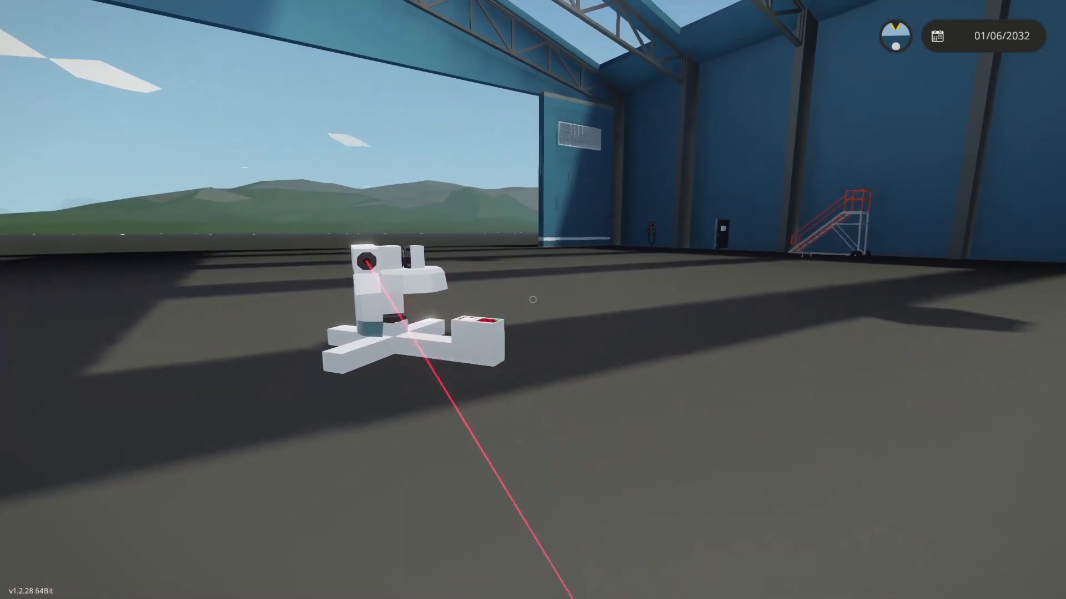
{"action": "key", "text": "w"}
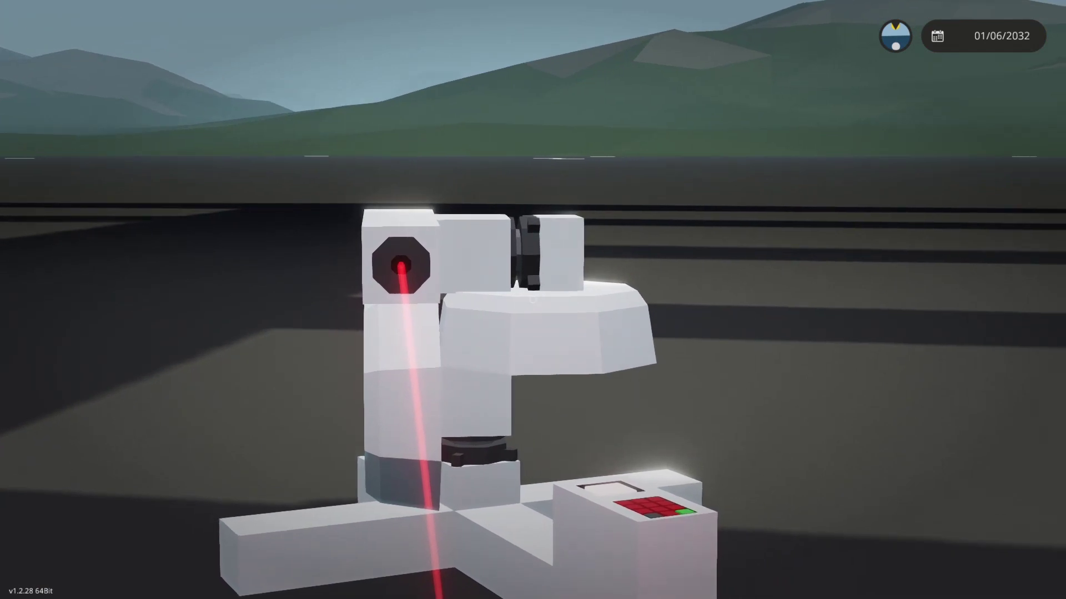
{"action": "key", "text": "s"}
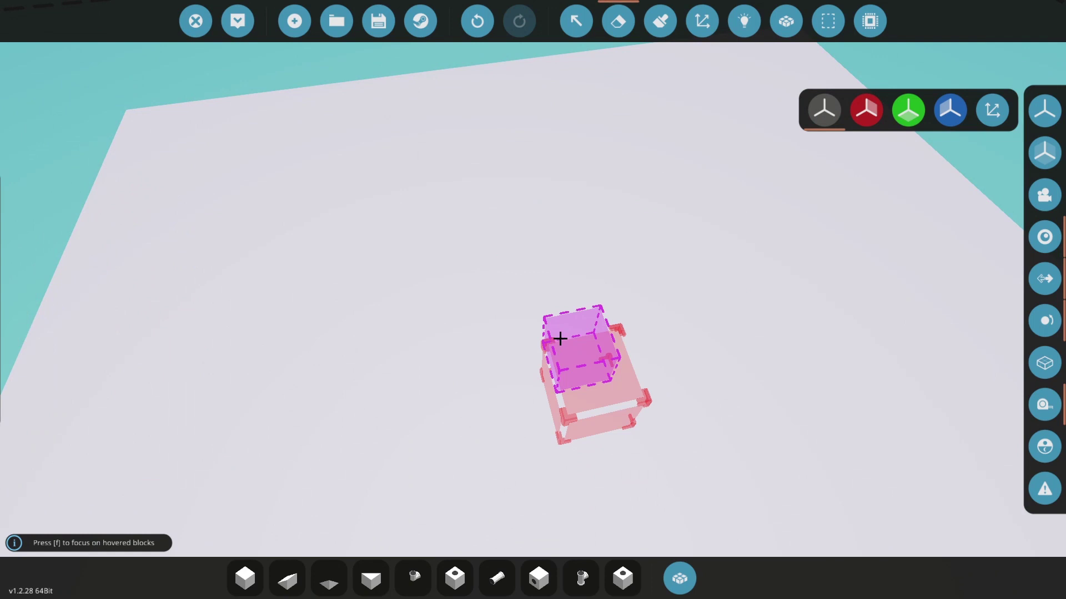
Place two blocks side by side in the empty build area.
{"action": "left_click", "coordinate": [560, 337]}
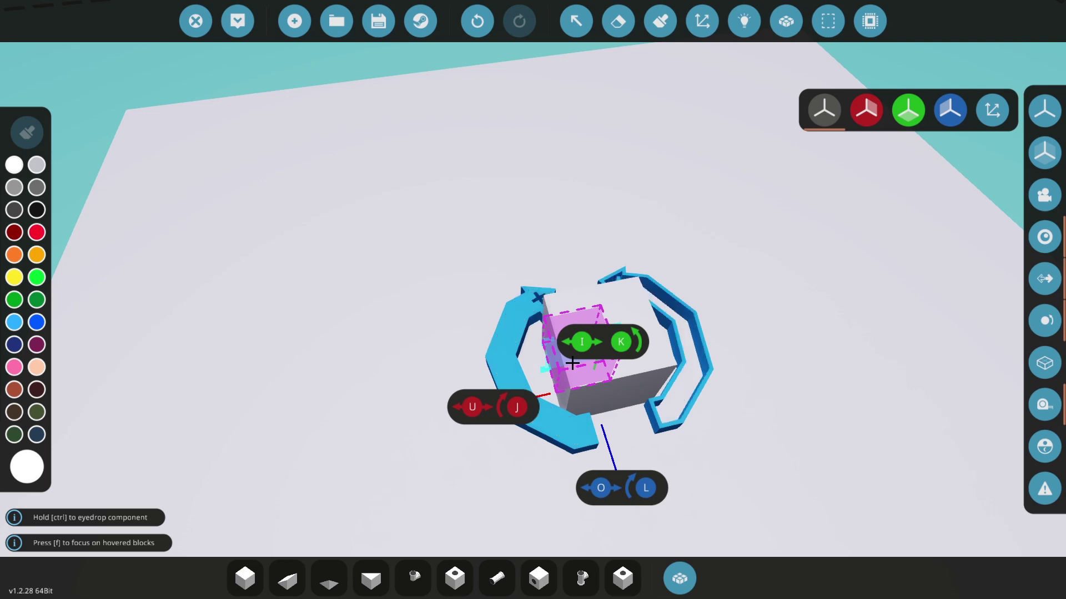
{"action": "left_click", "coordinate": [678, 351]}
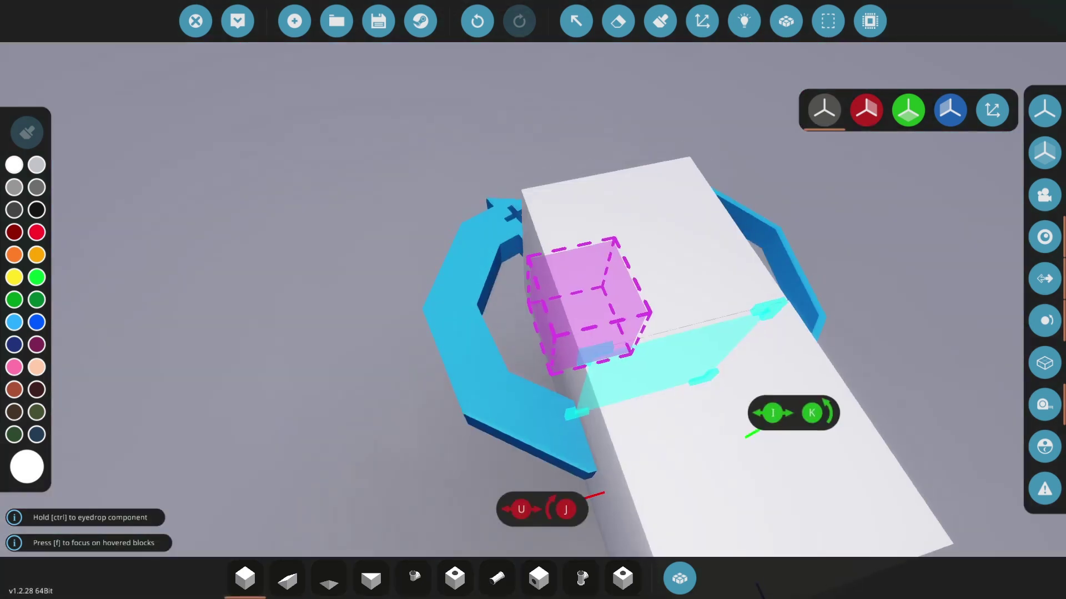
{"action": "key", "text": "a"}
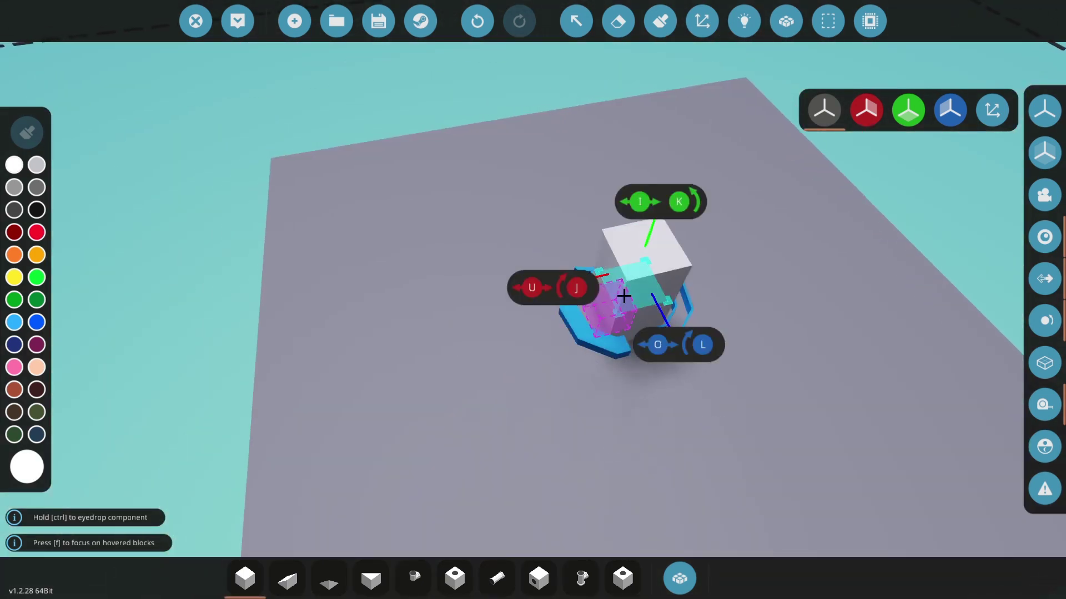
Search 'radar' with Q, mount the radar on the build, and show its logic connections.
{"action": "type", "text": "q"}
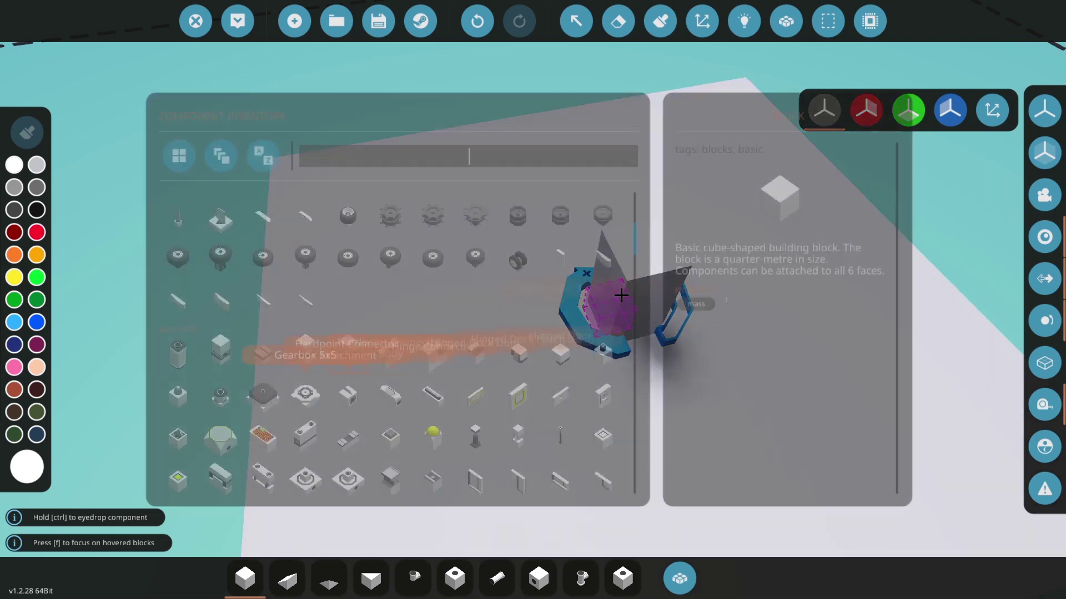
{"action": "type", "text": "radar"}
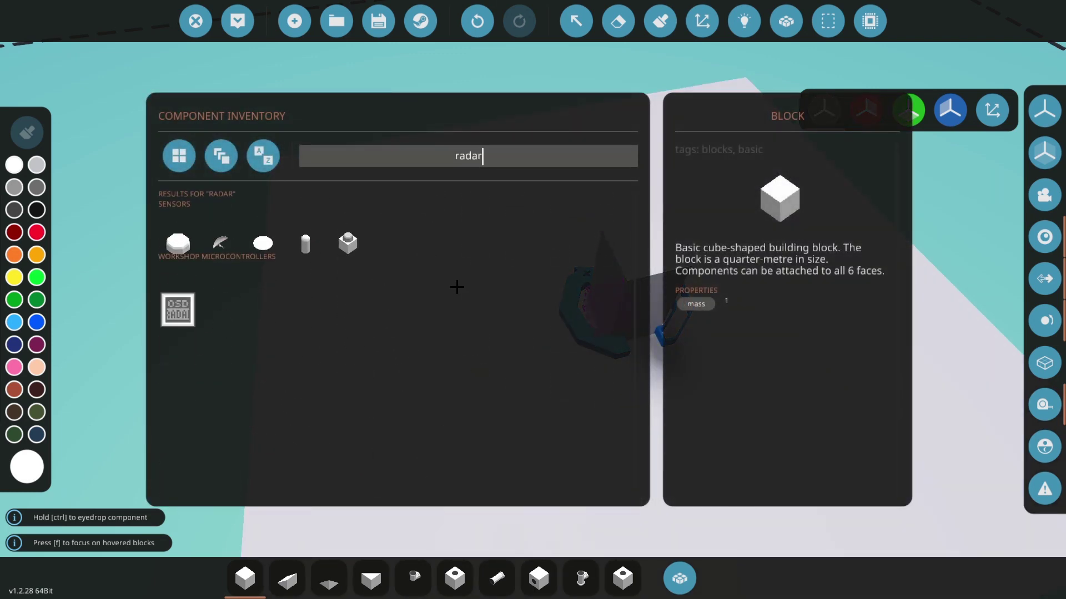
{"action": "left_click", "coordinate": [178, 232]}
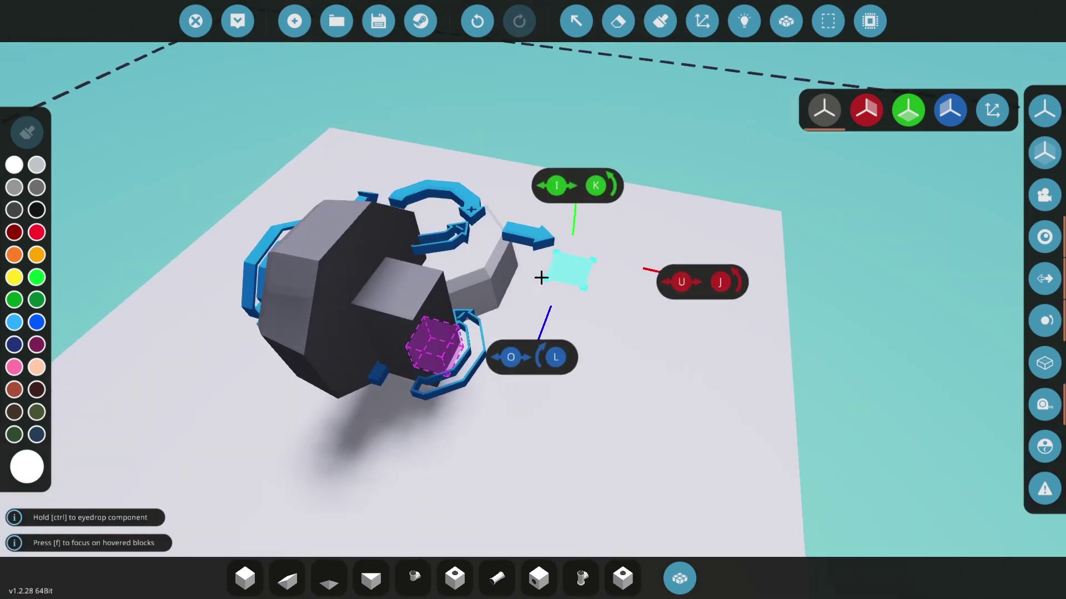
{"action": "key", "text": "x"}
{"action": "key", "text": "1"}
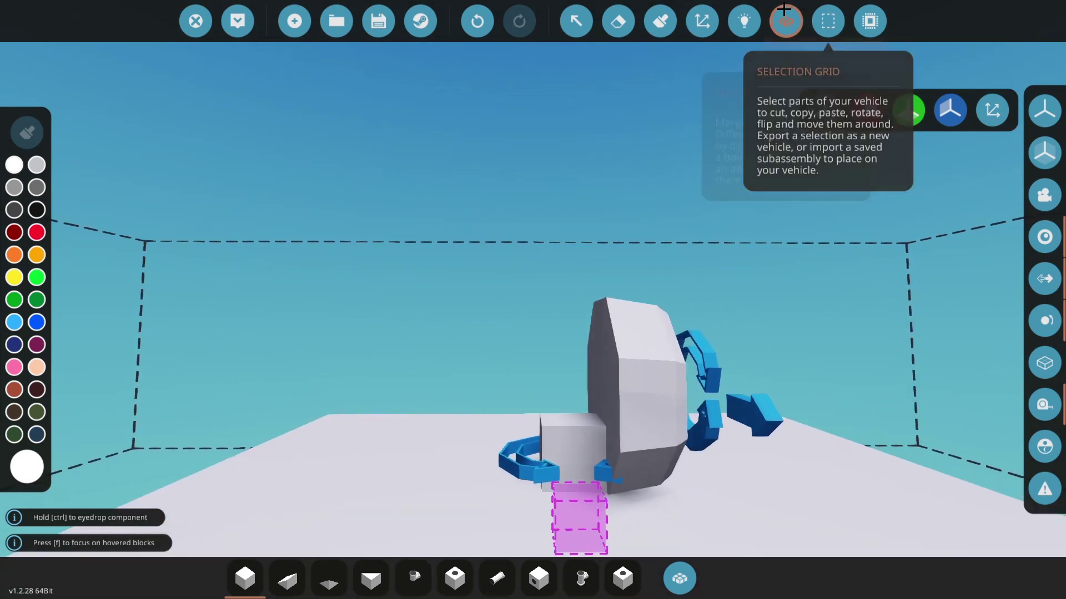
{"action": "left_click", "coordinate": [744, 21]}
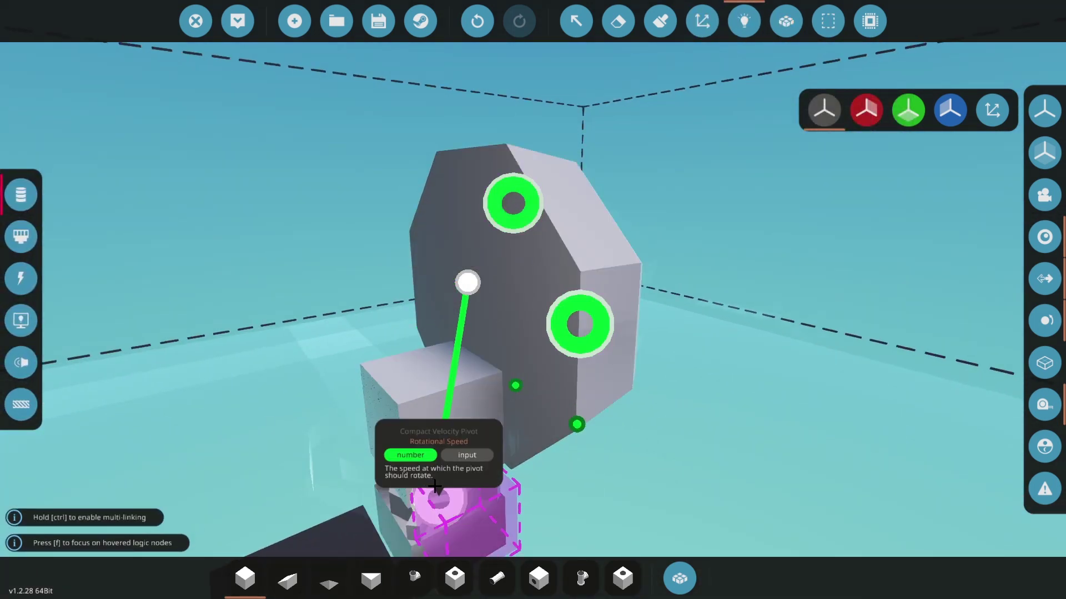
Wire the radar's Elevation Angle output to the Compact Velocity Pivot's Rotational Speed input.
{"action": "scroll", "coordinate": [433, 485], "scroll_direction": "down", "scroll_amount": 5}
{"action": "key", "text": "p"}
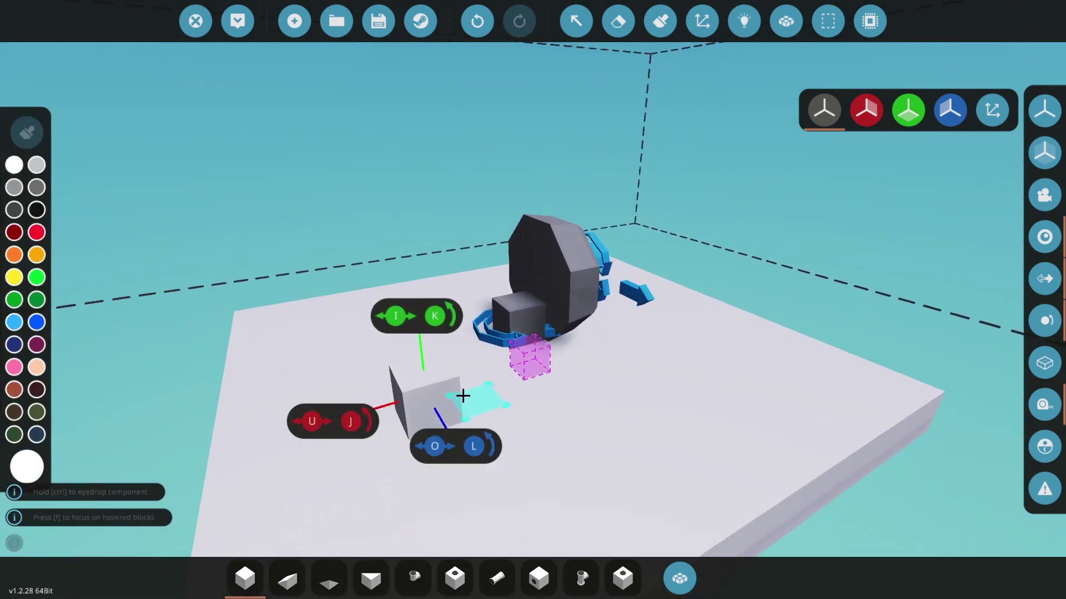
{"action": "key", "text": "f"}
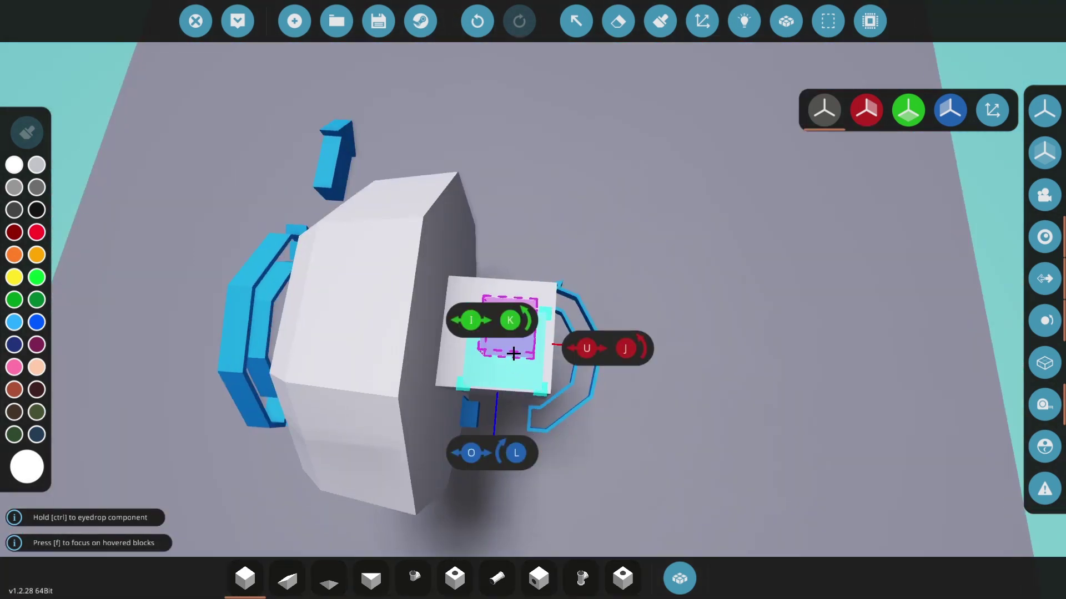
{"action": "left_click_drag", "start_coordinate": [493, 383], "coordinate": [509, 315]}
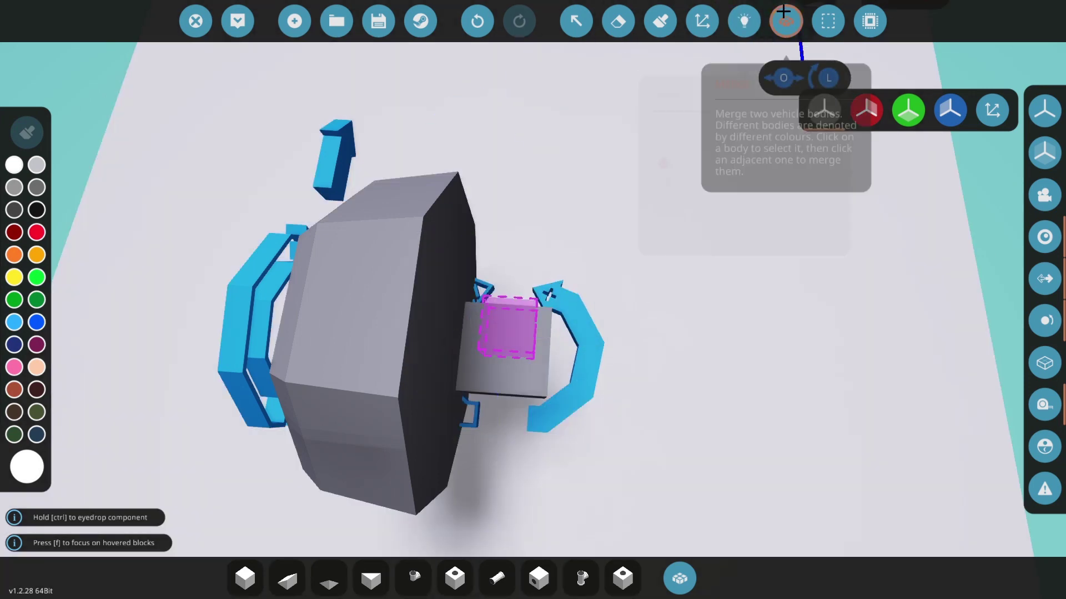
{"action": "left_click", "coordinate": [786, 21]}
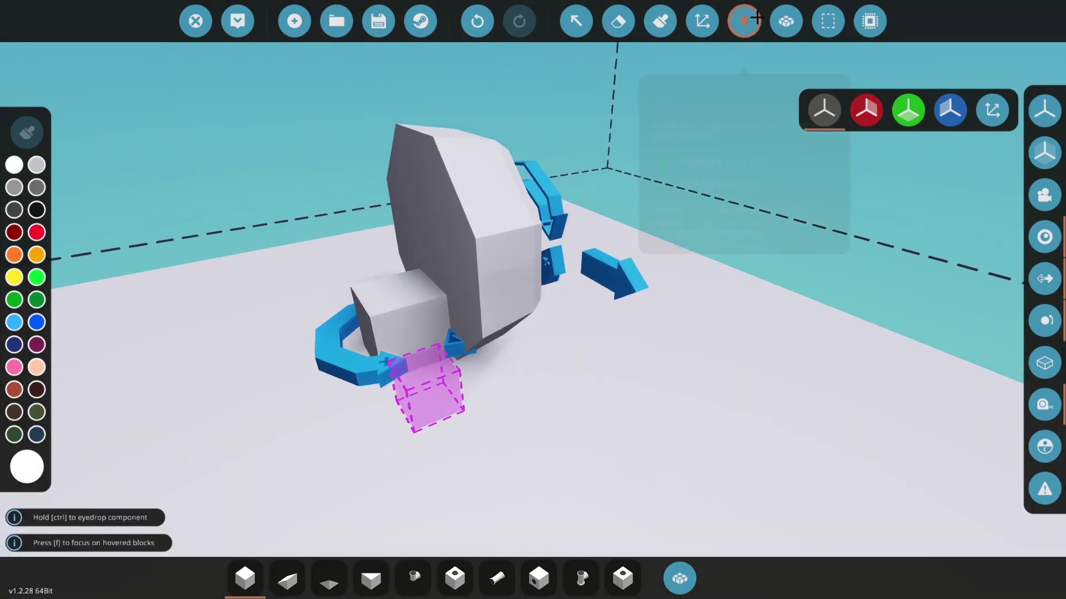
{"action": "left_click", "coordinate": [757, 18]}
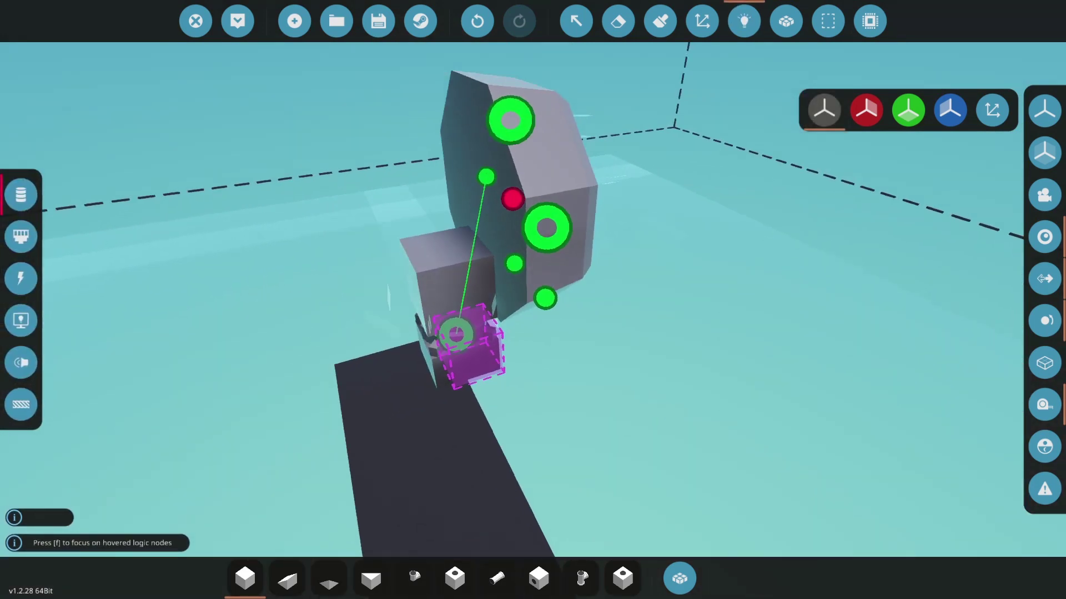
{"action": "type", "text": "q"}
{"action": "type", "text": "const"}
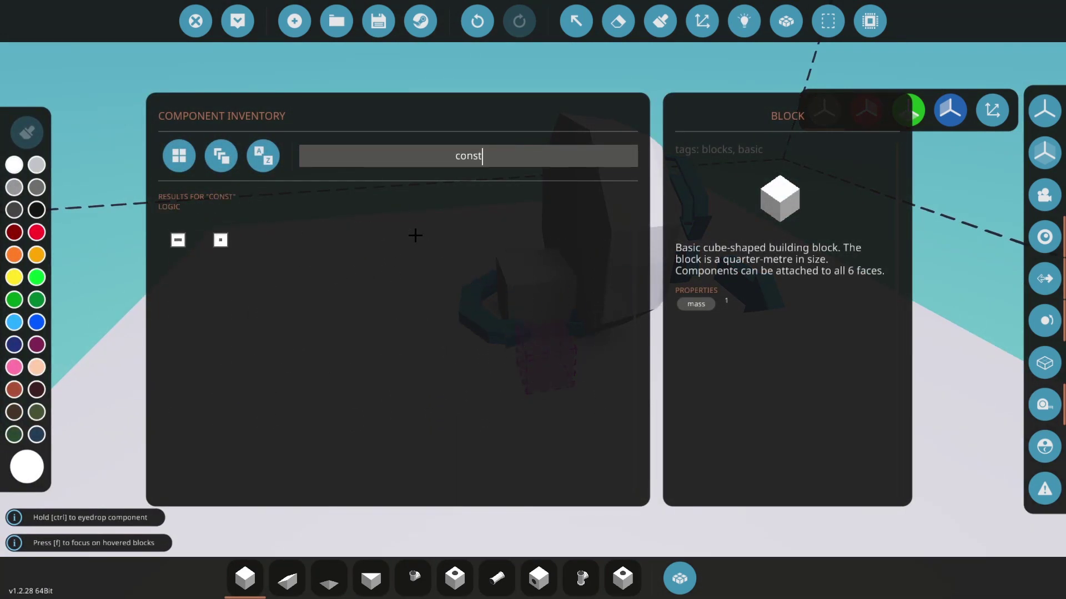
Place a Constant Number beside the radar, link it, set its value, and spawn the vehicle.
{"action": "left_click", "coordinate": [168, 230]}
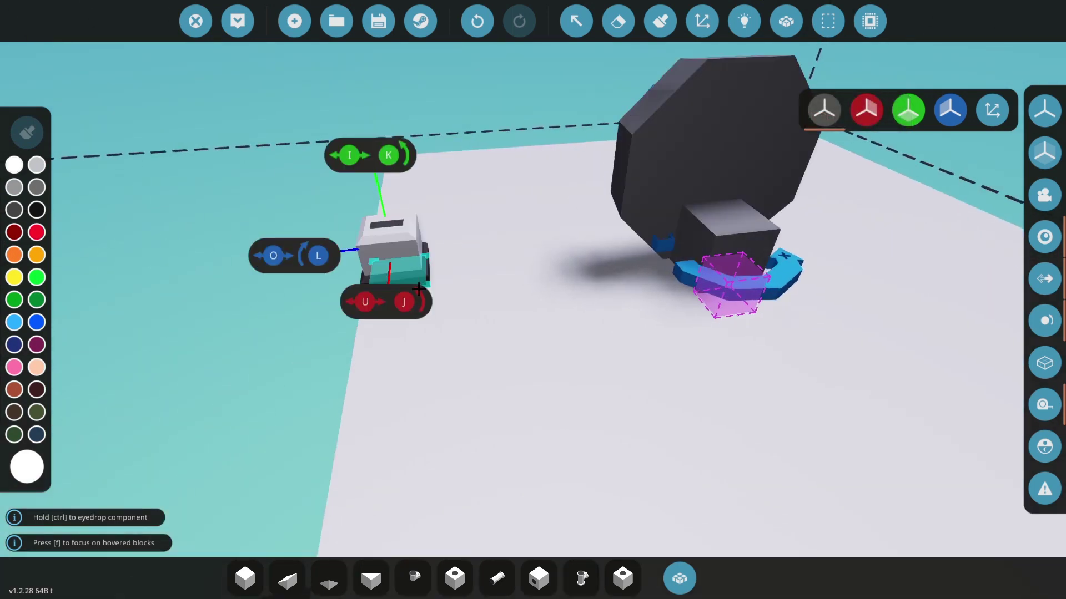
{"action": "left_click", "coordinate": [548, 211]}
{"action": "key", "text": "l"}
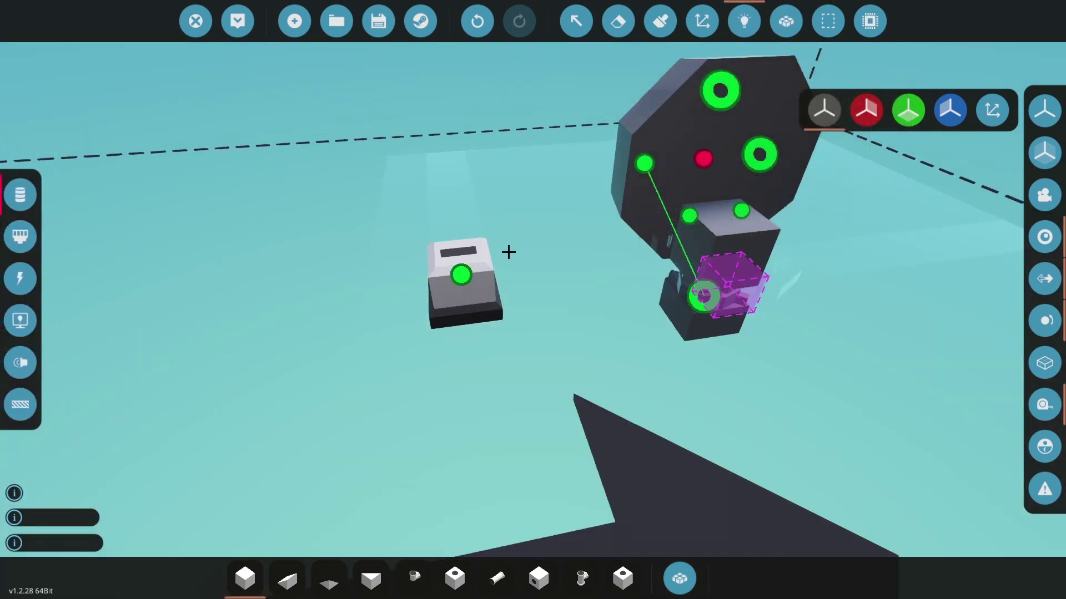
{"action": "left_click", "coordinate": [576, 21]}
{"action": "left_click", "coordinate": [445, 267]}
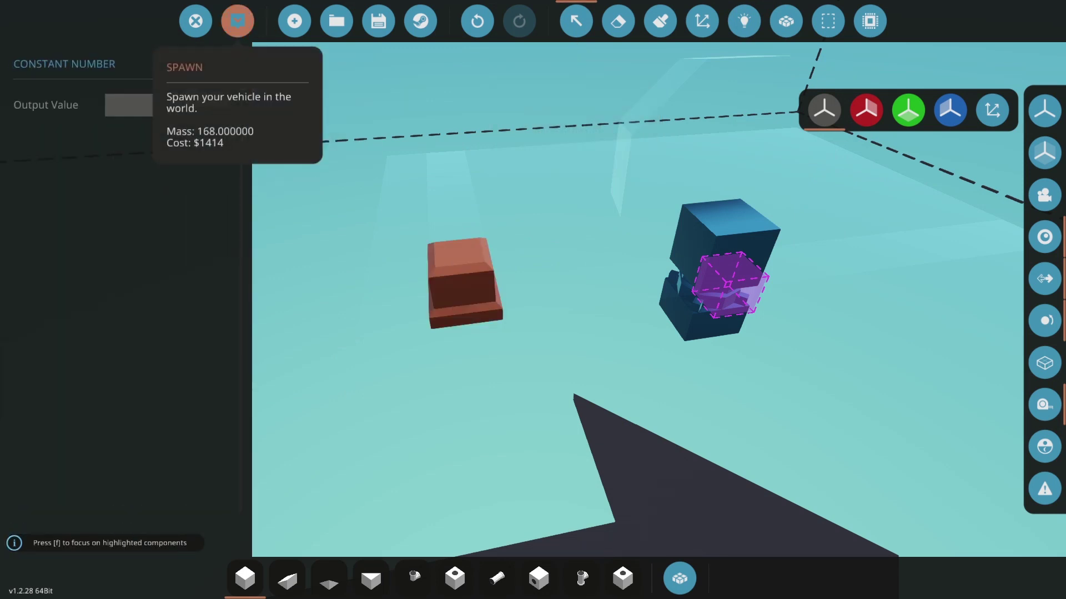
{"action": "left_click", "coordinate": [238, 22]}
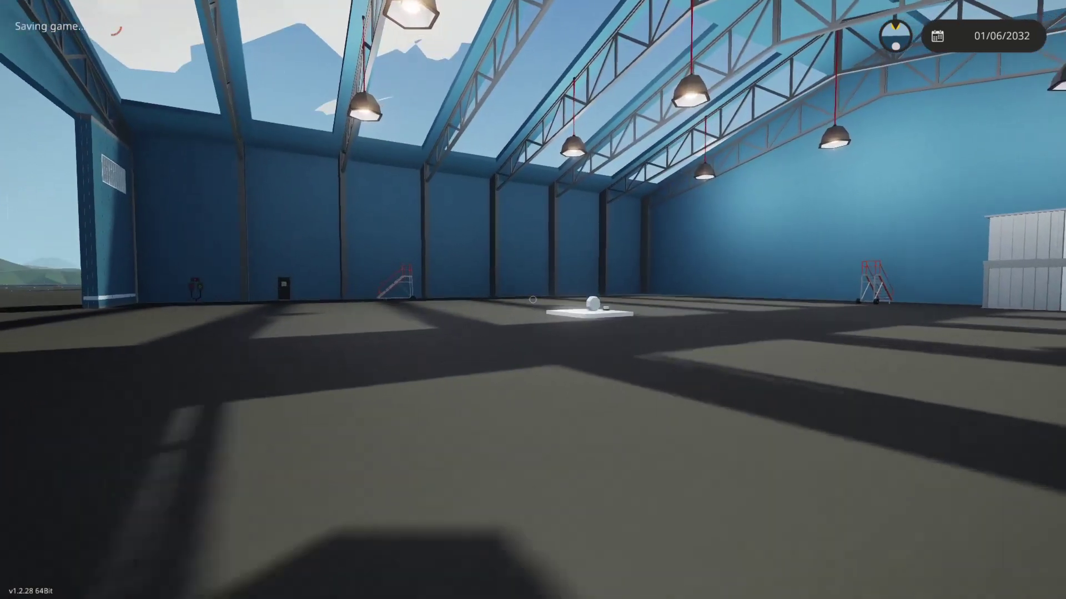
Walk around the spawned radar build on the workbench platform to inspect it.
{"action": "key", "text": "w"}
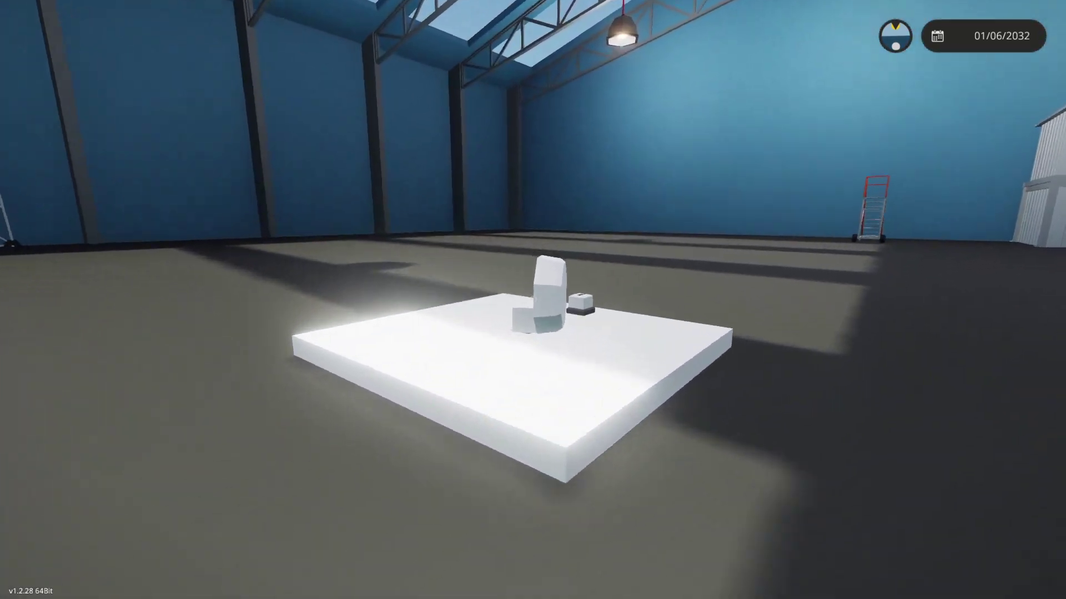
{"action": "key", "text": "a"}
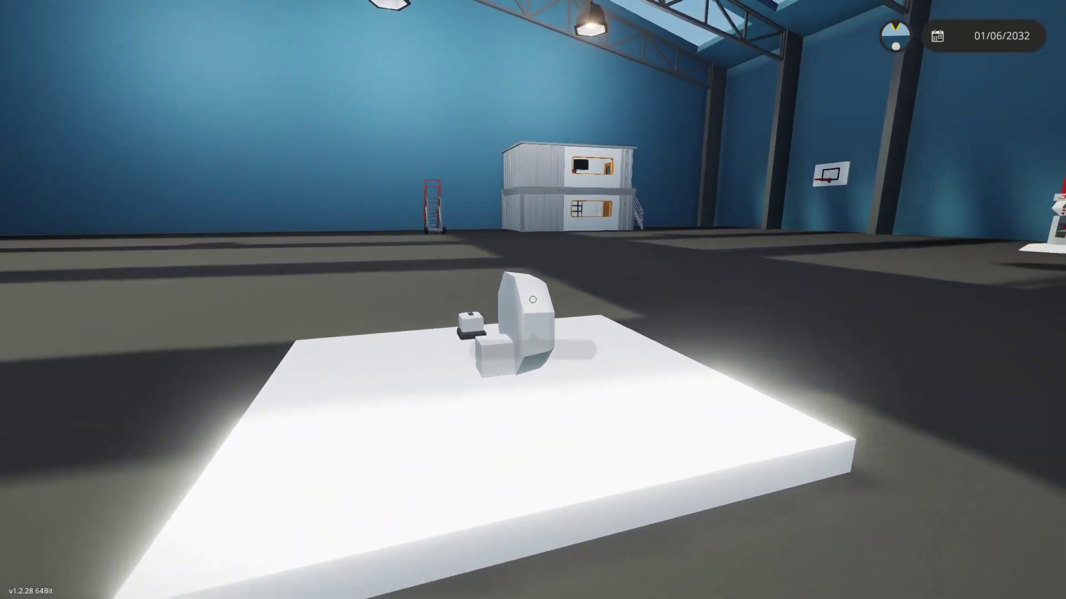
{"action": "key", "text": "w"}
{"action": "key", "text": "s"}
{"action": "key", "text": "a"}
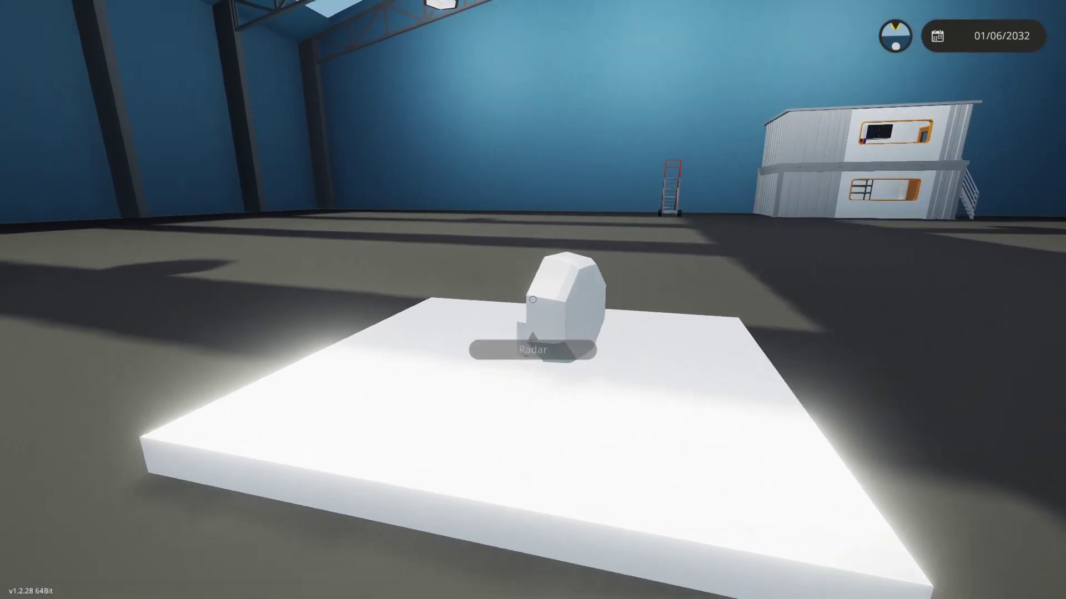
{"action": "key", "text": "a"}
{"action": "key", "text": "s"}
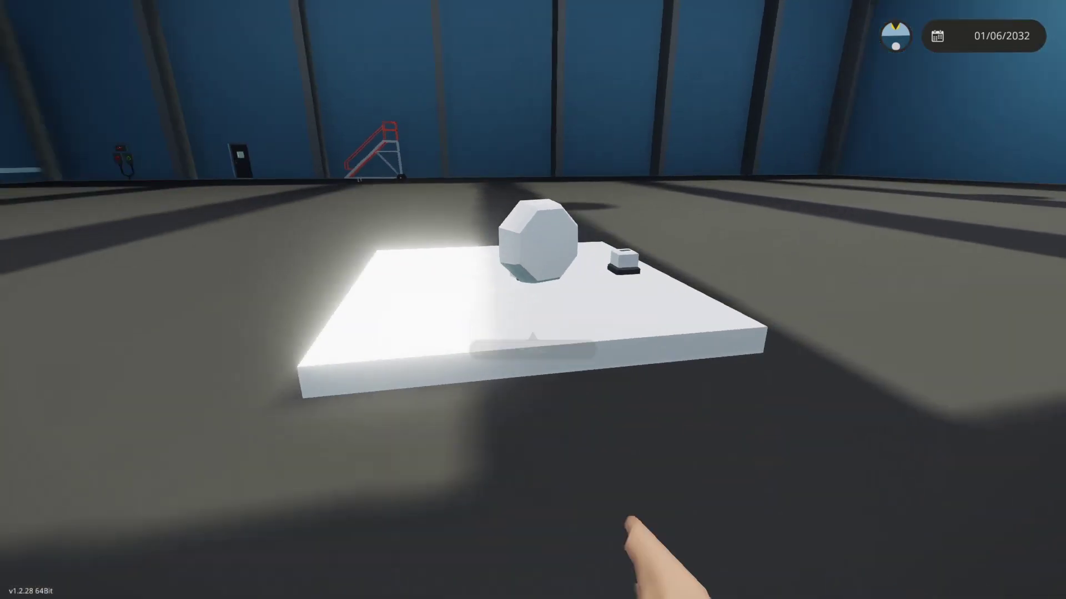
{"action": "key", "text": "w"}
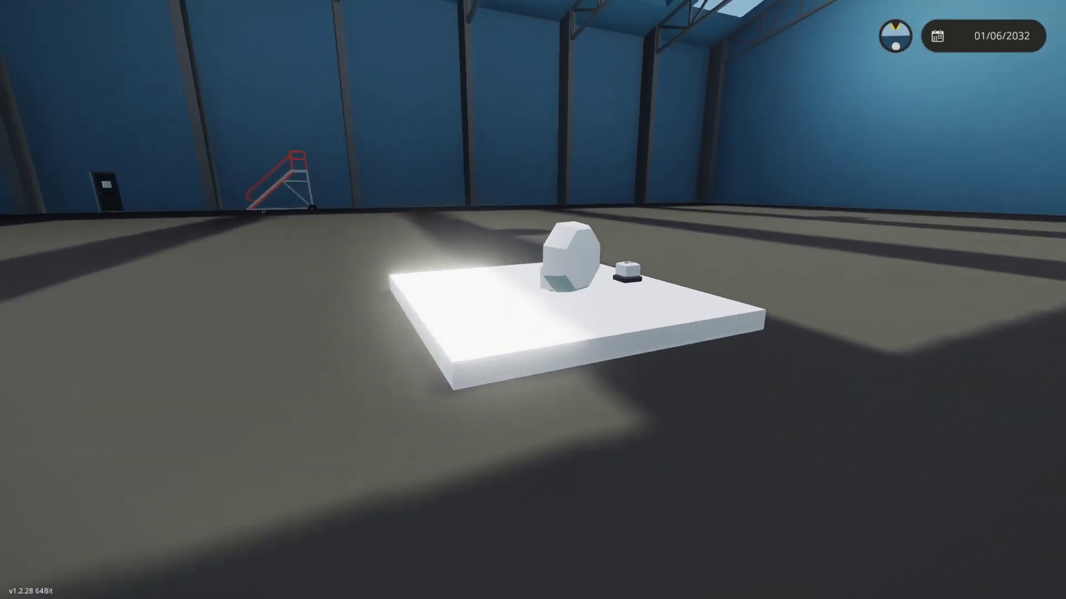
{"action": "key", "text": "w"}
{"action": "key", "text": "s"}
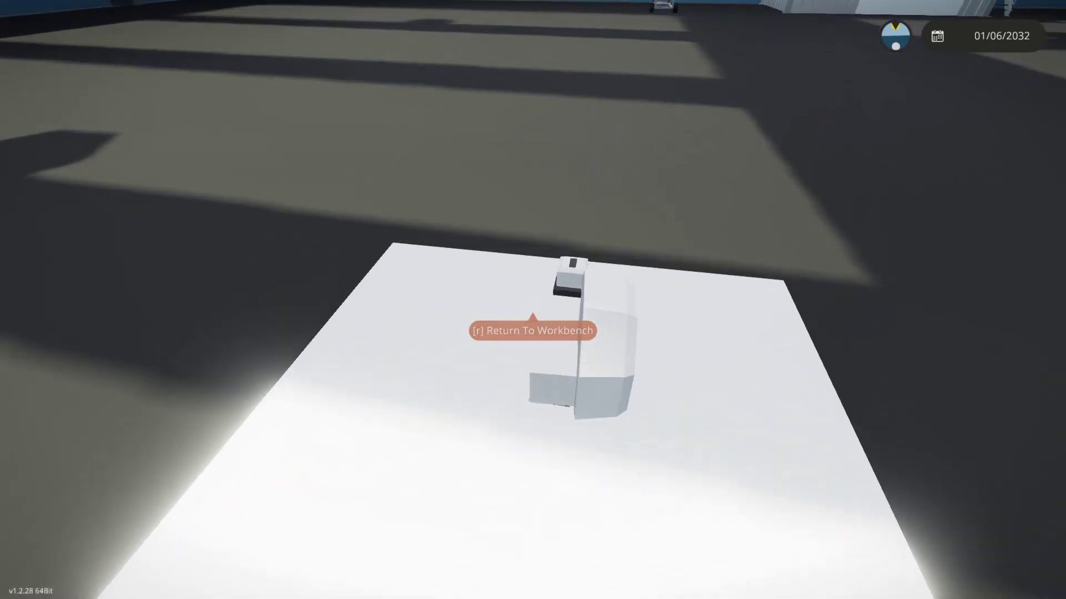
{"action": "key", "text": "r"}
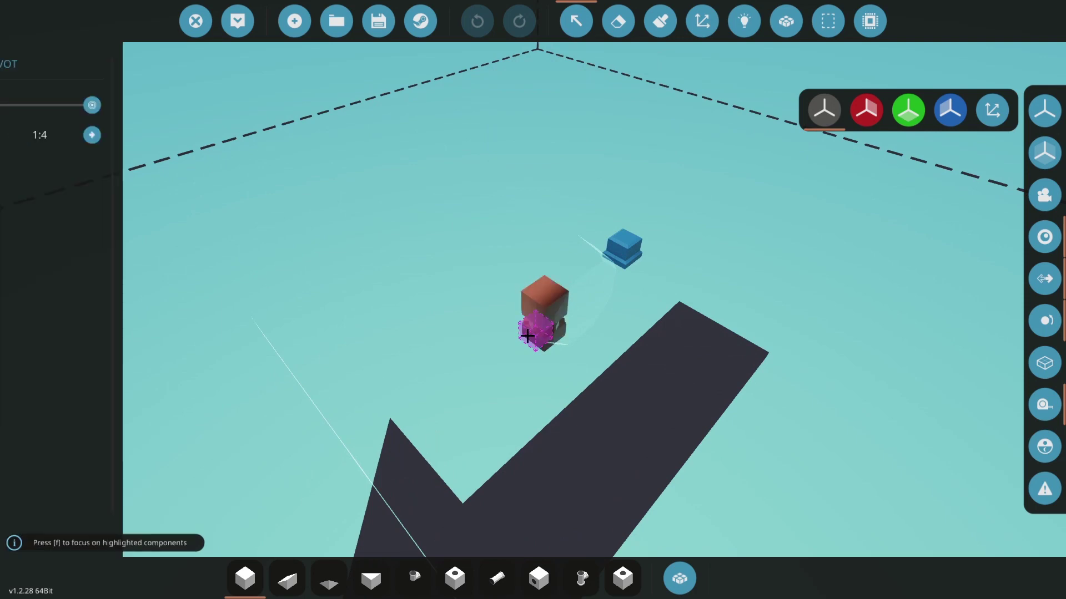
Circle the platform again to check the radar closely, then reopen the vehicle editor.
{"action": "key", "text": "r"}
{"action": "key", "text": "w"}
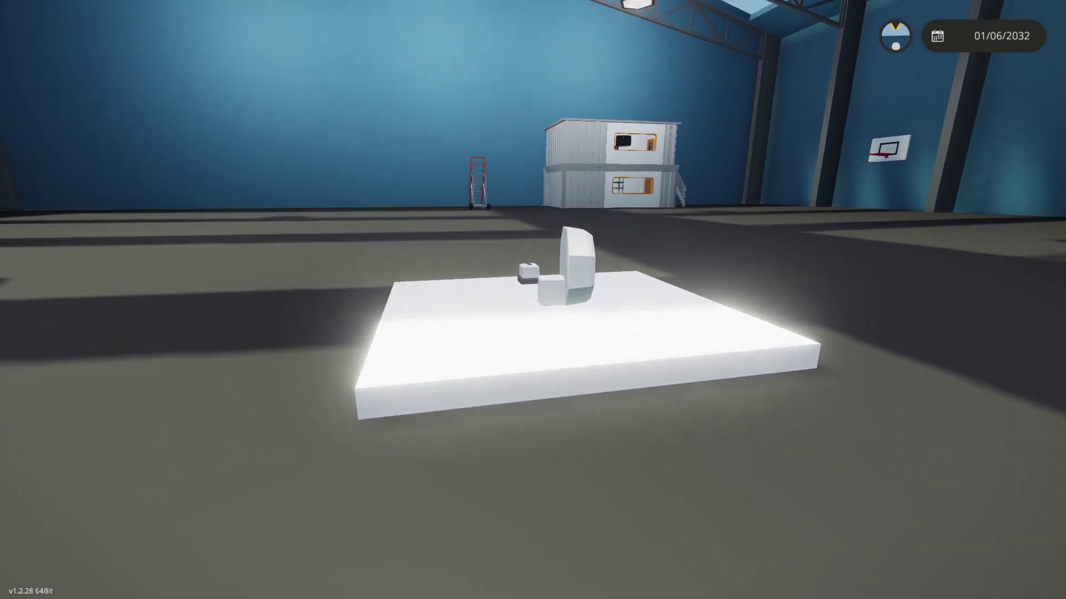
{"action": "key", "text": "s"}
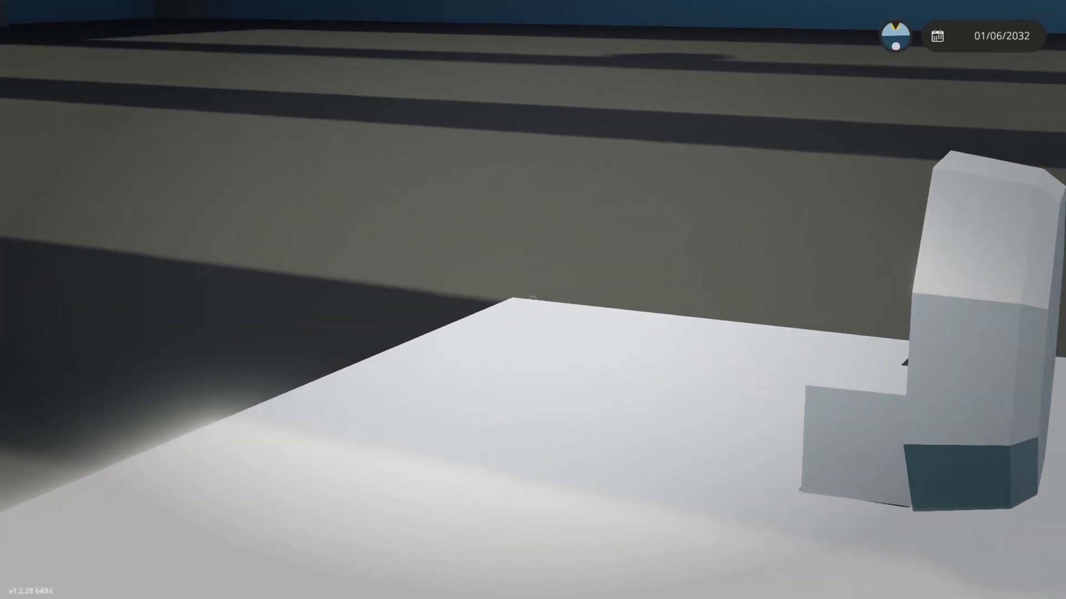
{"action": "key", "text": "d"}
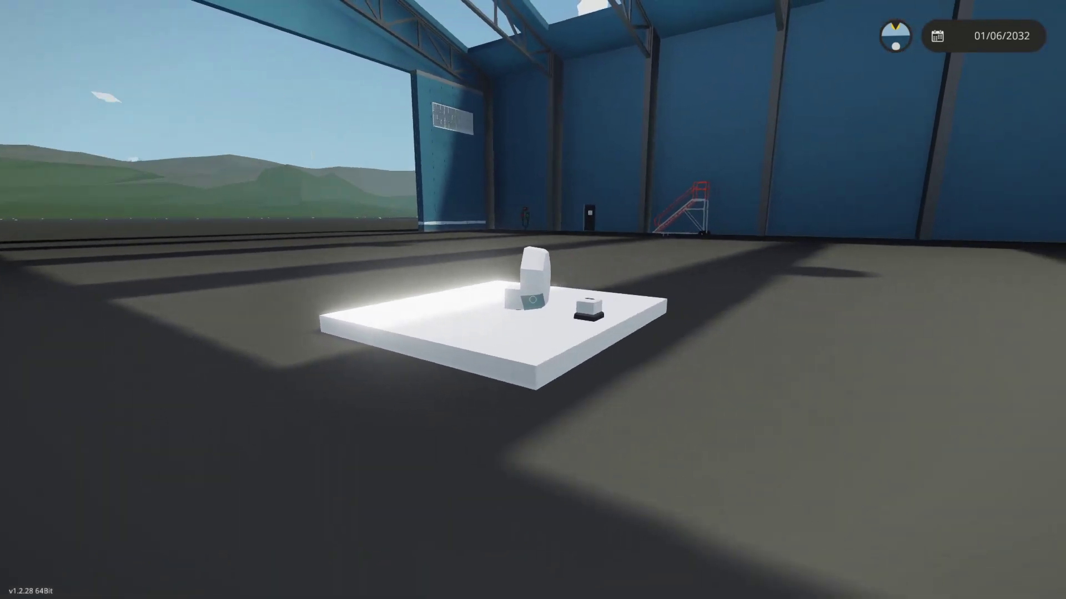
{"action": "key", "text": "w"}
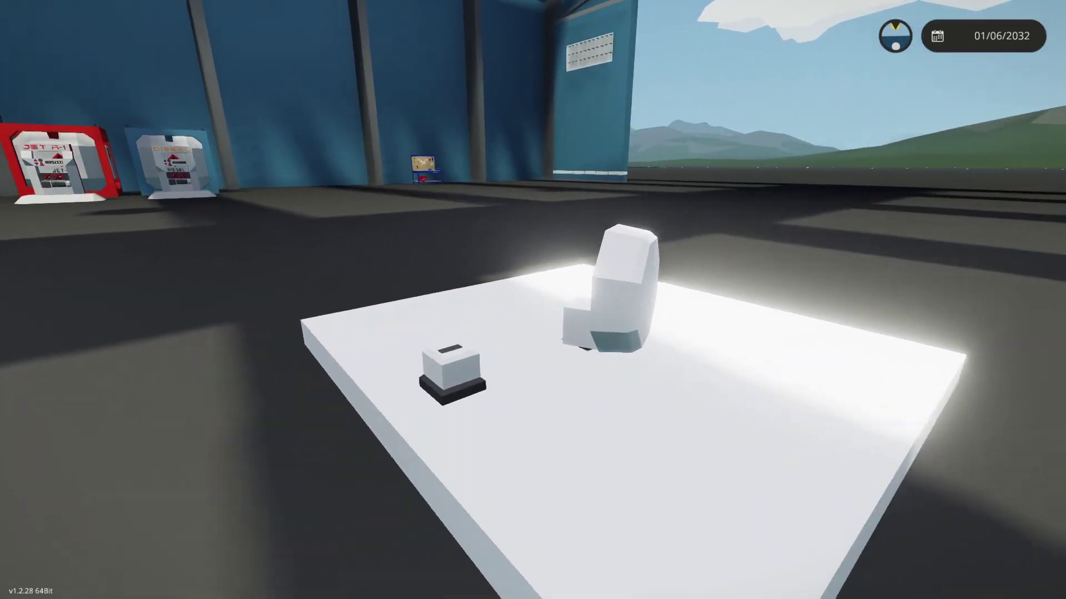
{"action": "key", "text": "d"}
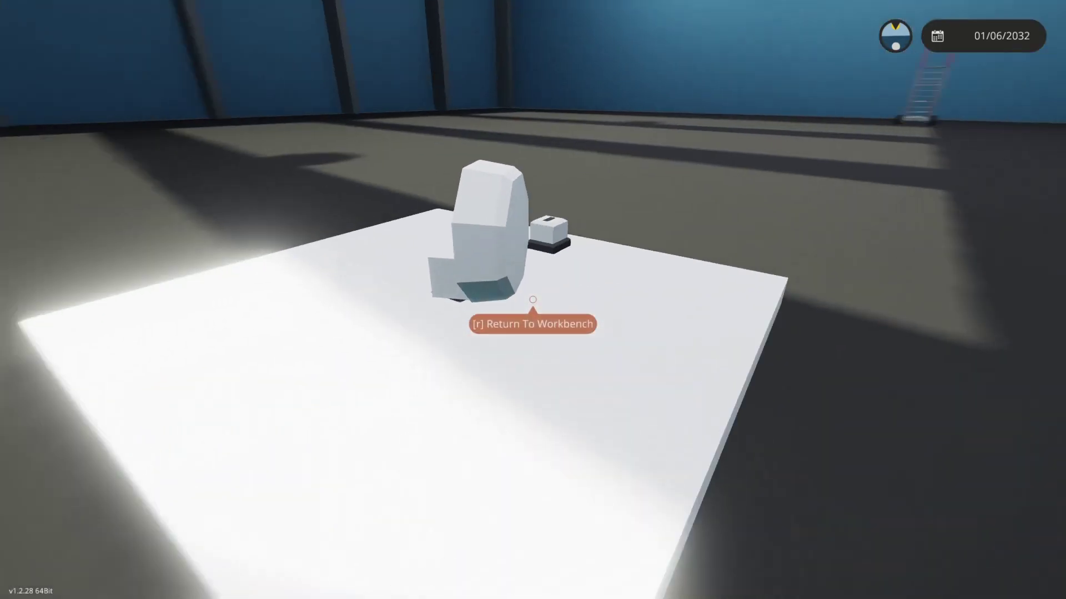
{"action": "key", "text": "d"}
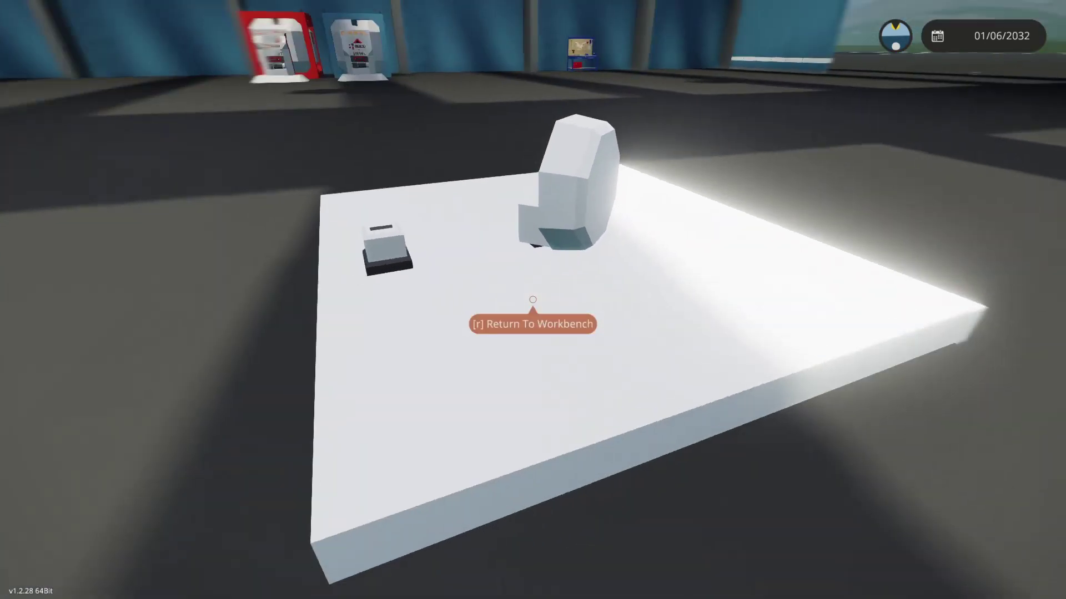
{"action": "key", "text": "d"}
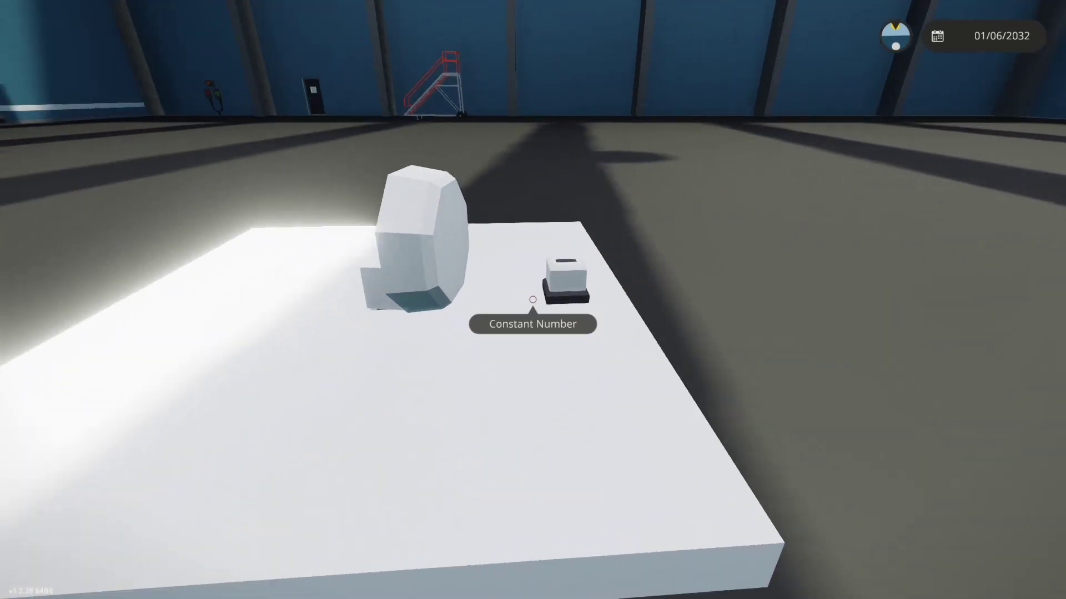
{"action": "key", "text": "d"}
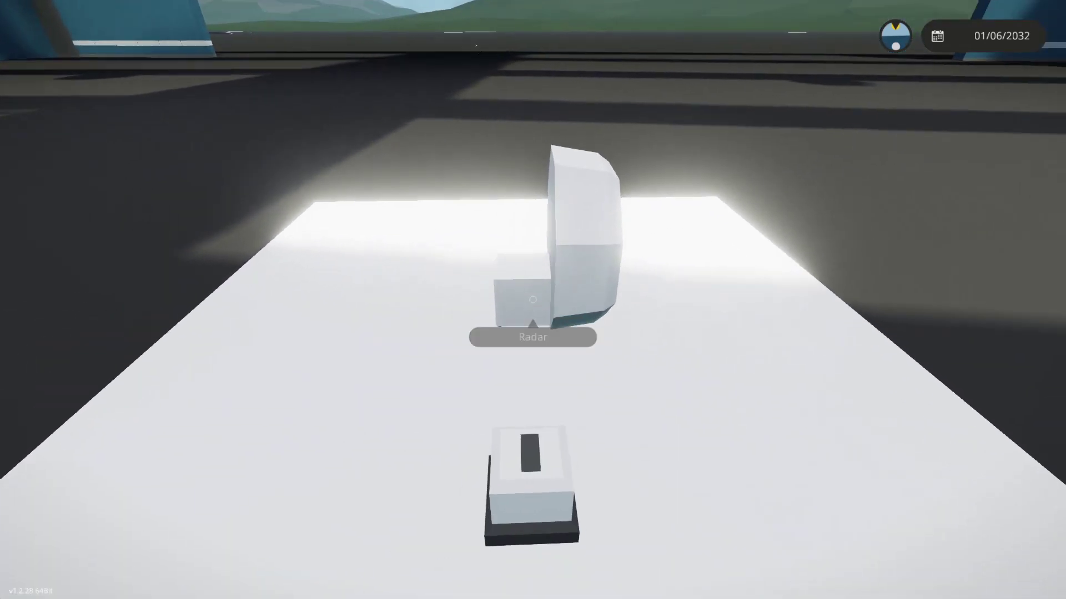
{"action": "key", "text": "e"}
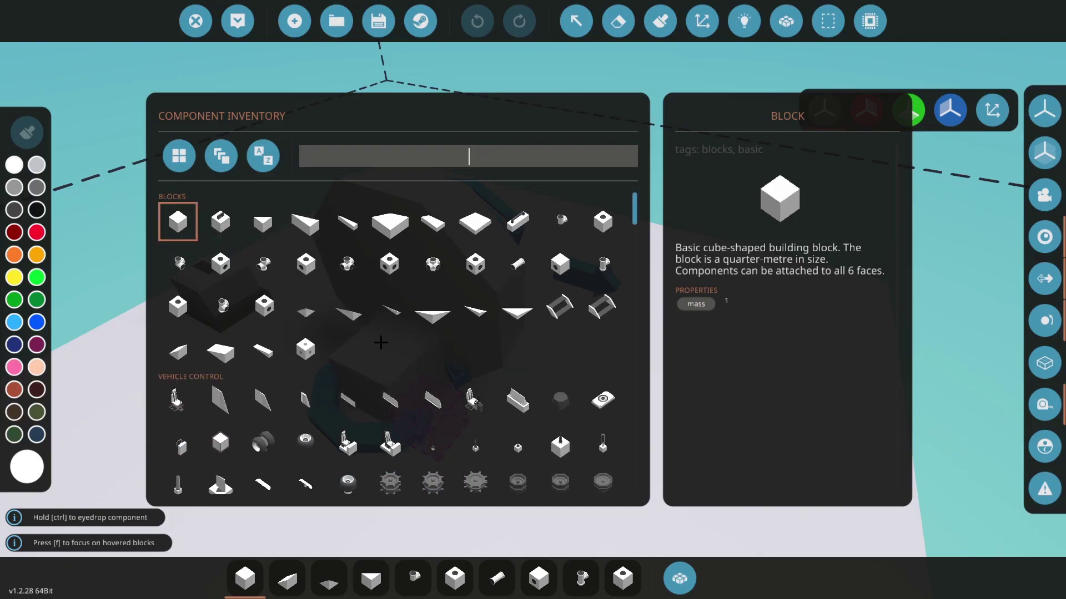
Rotate the selected blocks onto their side and place them on the turret base.
{"action": "scroll", "coordinate": [380, 343], "scroll_direction": "down", "scroll_amount": 3}
{"action": "key", "text": "Escape"}
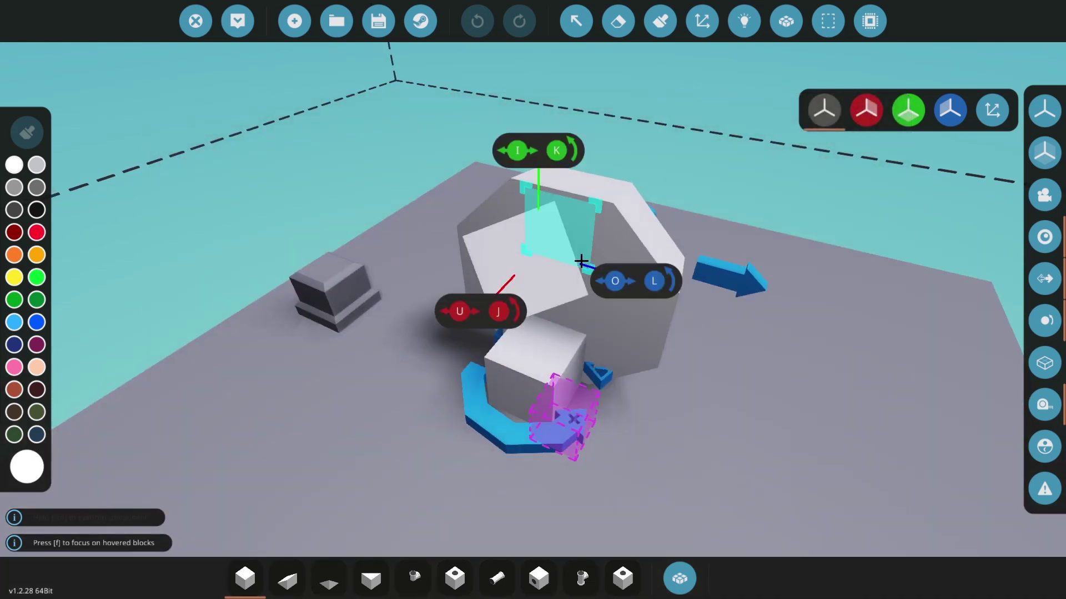
{"action": "key", "text": "j"}
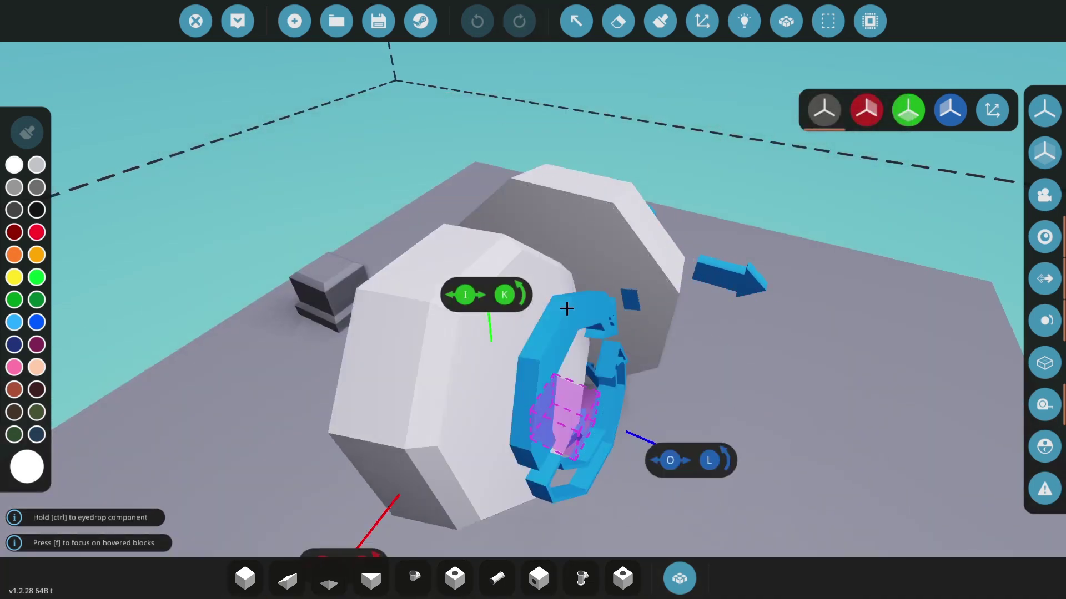
{"action": "left_click", "coordinate": [566, 308]}
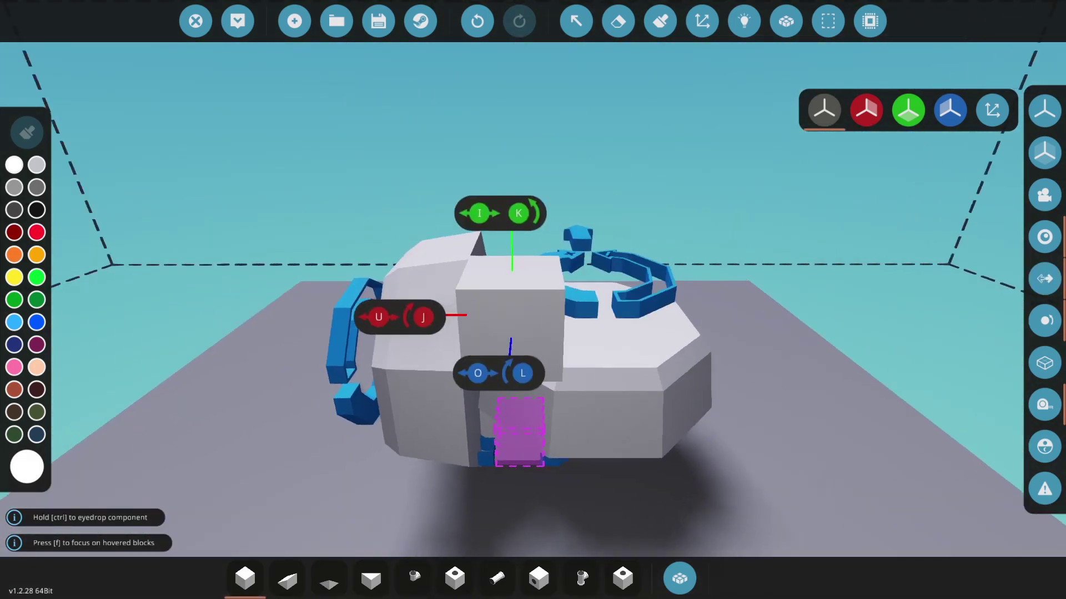
{"action": "key", "text": "f"}
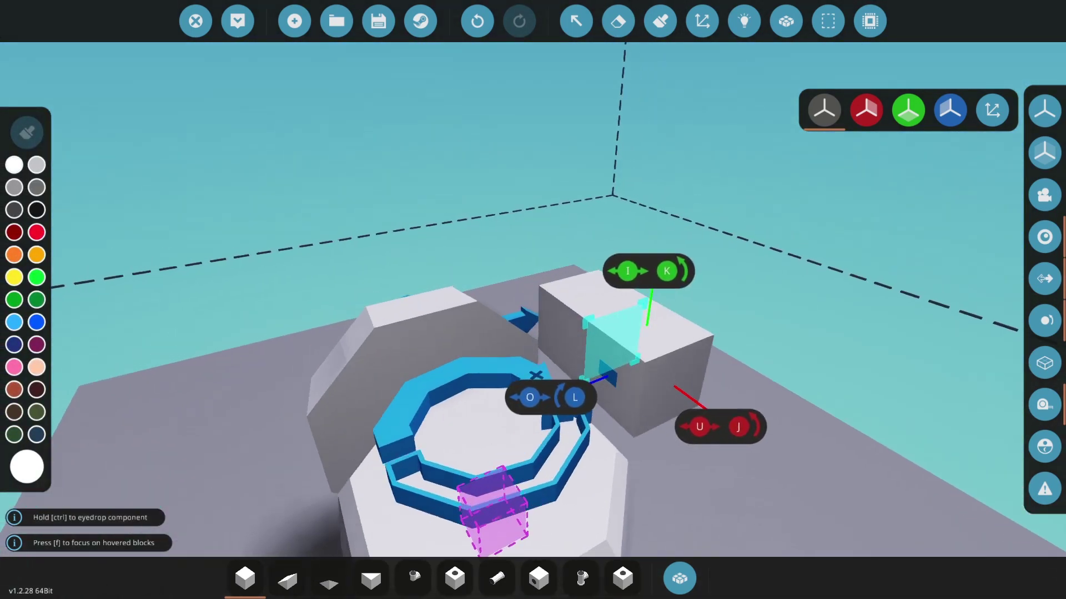
Add a Compact Pivot, link the Radar FOV output, and build a Pipe Straight barrel.
{"action": "key", "text": "q"}
{"action": "scroll", "coordinate": [348, 352], "scroll_direction": "down", "scroll_amount": 3}
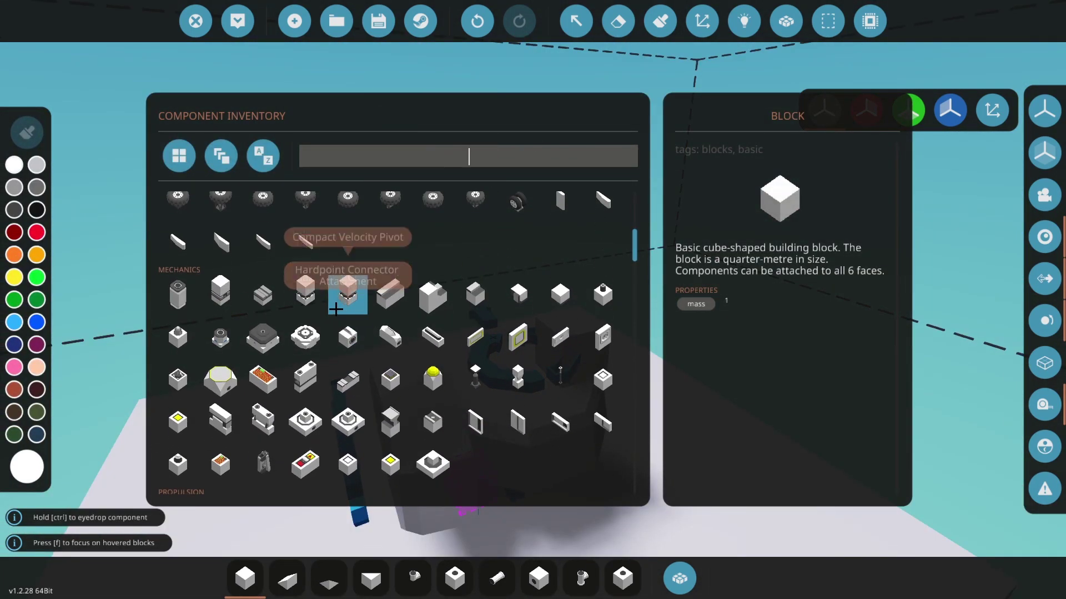
{"action": "left_click", "coordinate": [299, 296]}
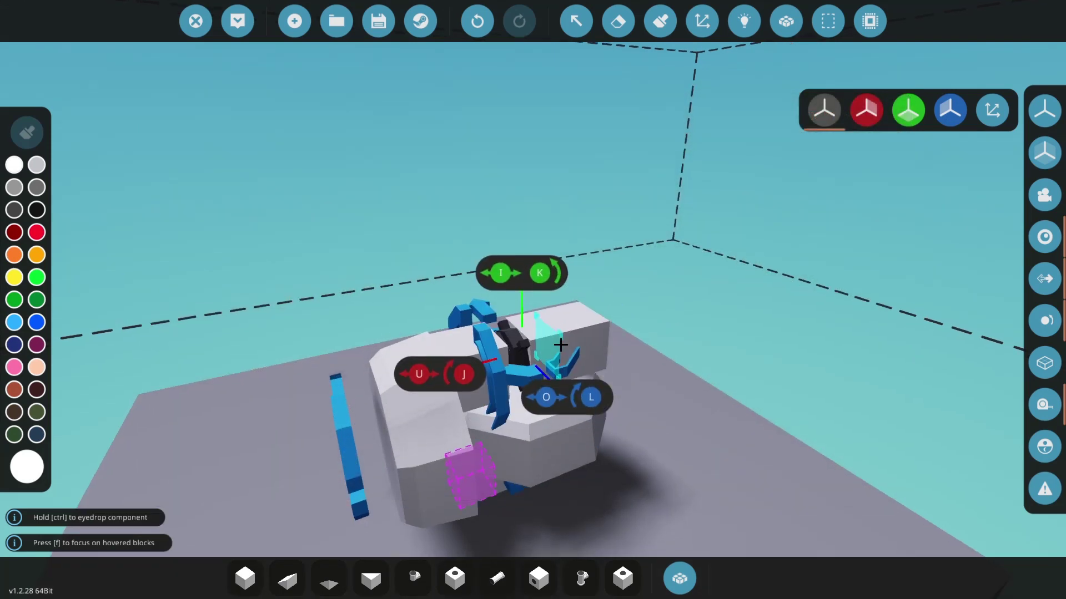
{"action": "left_click", "coordinate": [743, 20]}
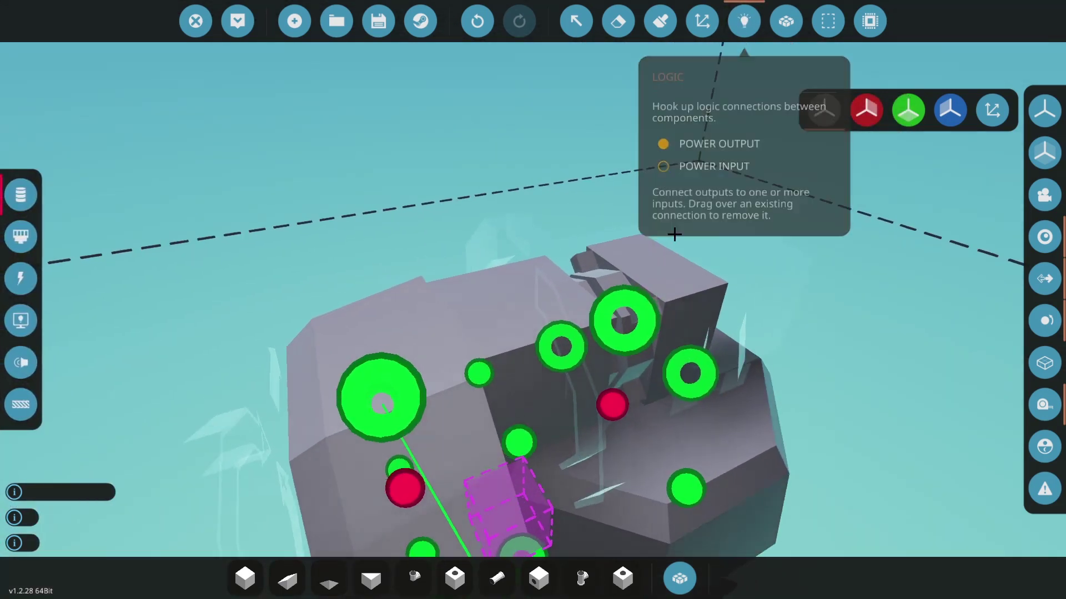
{"action": "mouse_move", "coordinate": [555, 373]}
{"action": "left_mouse_down"}
{"action": "mouse_move", "coordinate": [475, 333]}
{"action": "mouse_move", "coordinate": [547, 342]}
{"action": "mouse_move", "coordinate": [333, 416]}
{"action": "left_mouse_up"}
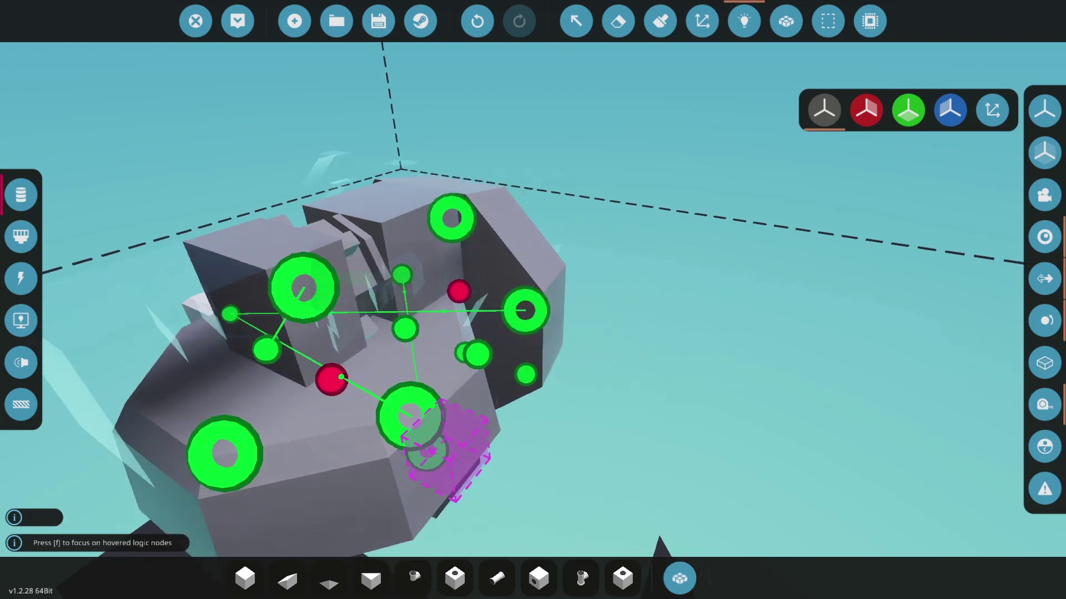
{"action": "left_click", "coordinate": [660, 21]}
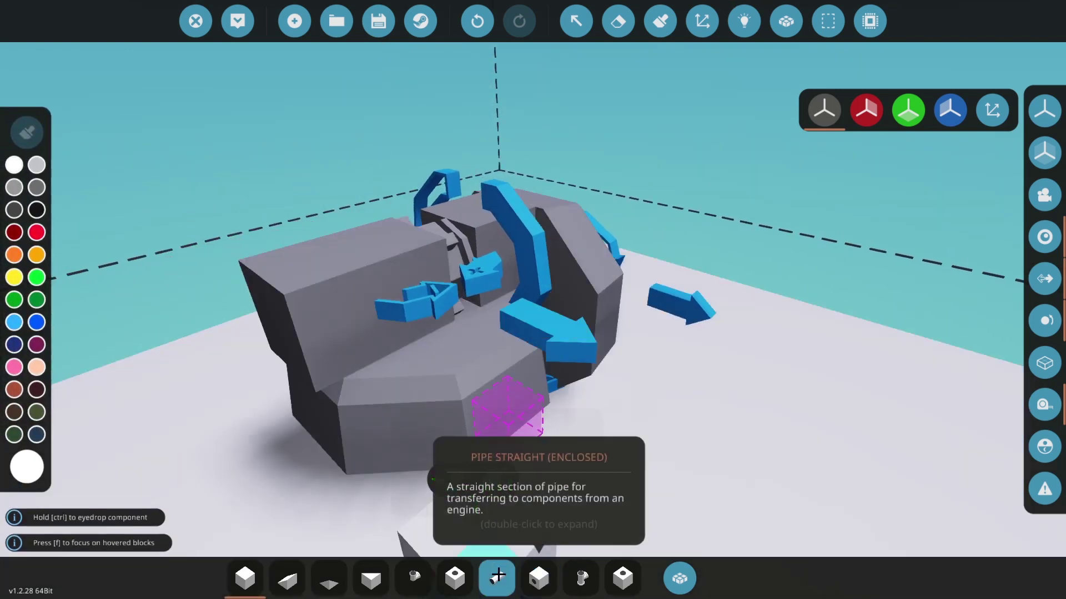
{"action": "left_click", "coordinate": [497, 576]}
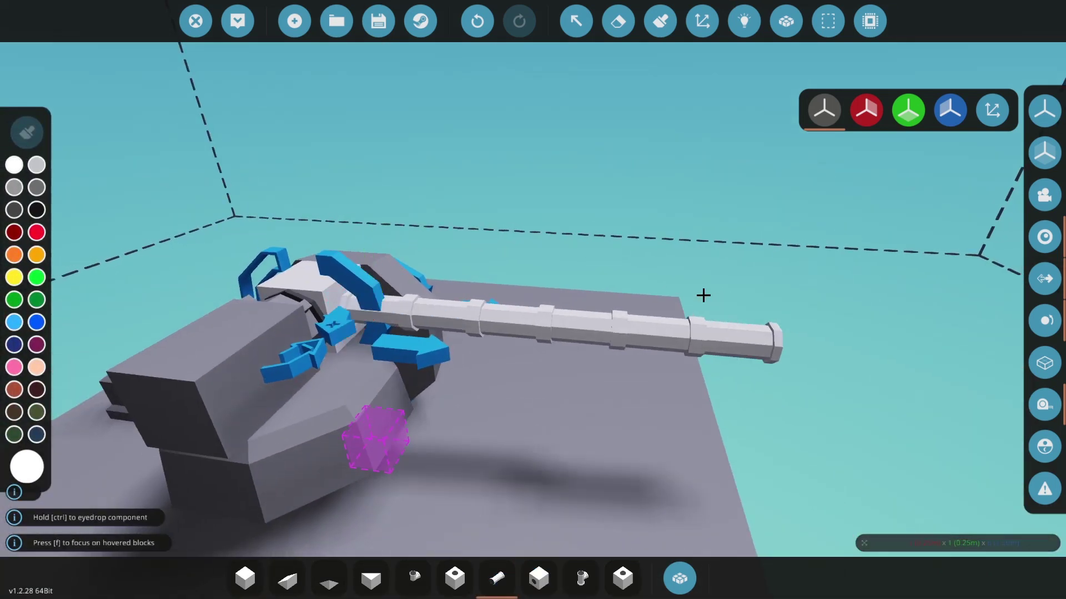
Spawn the long-barrelled turret and walk up to view it on the hangar platform.
{"action": "left_click", "coordinate": [238, 21]}
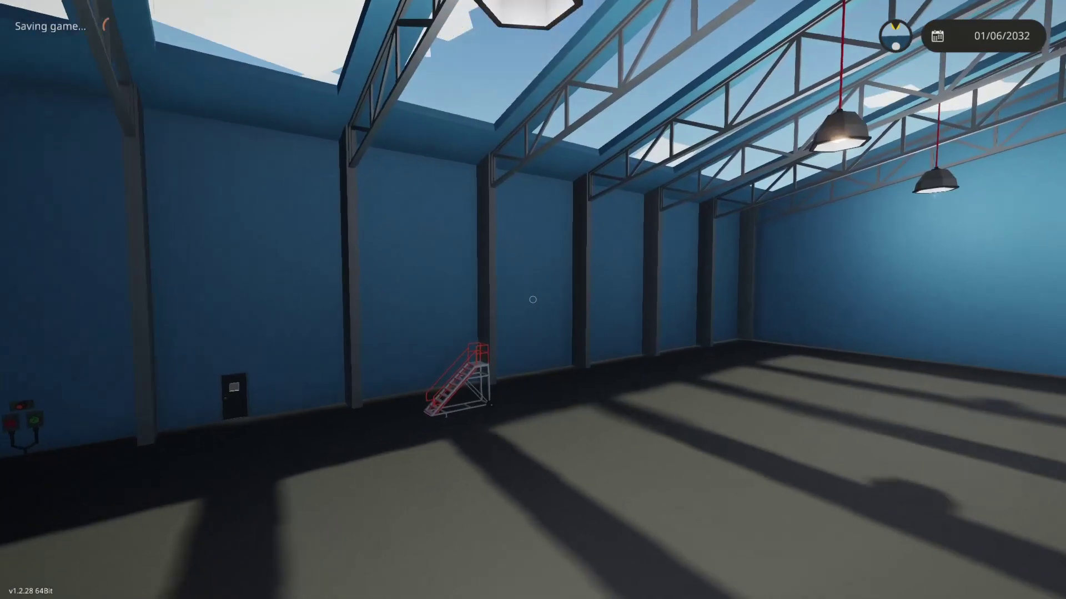
{"action": "mouse_move", "coordinate": [532, 300]}
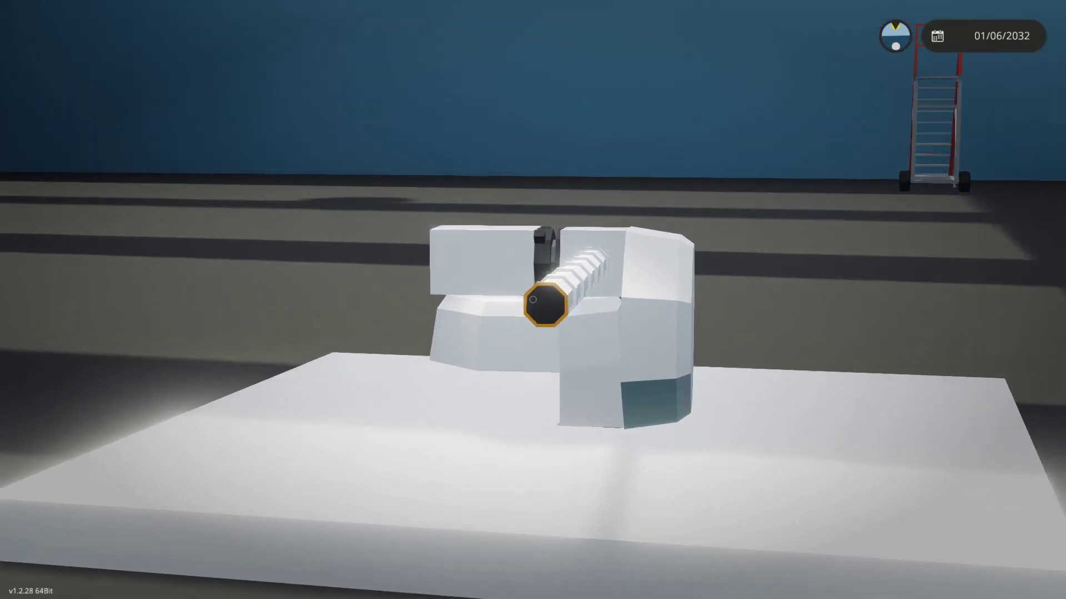
{"action": "key", "text": "s"}
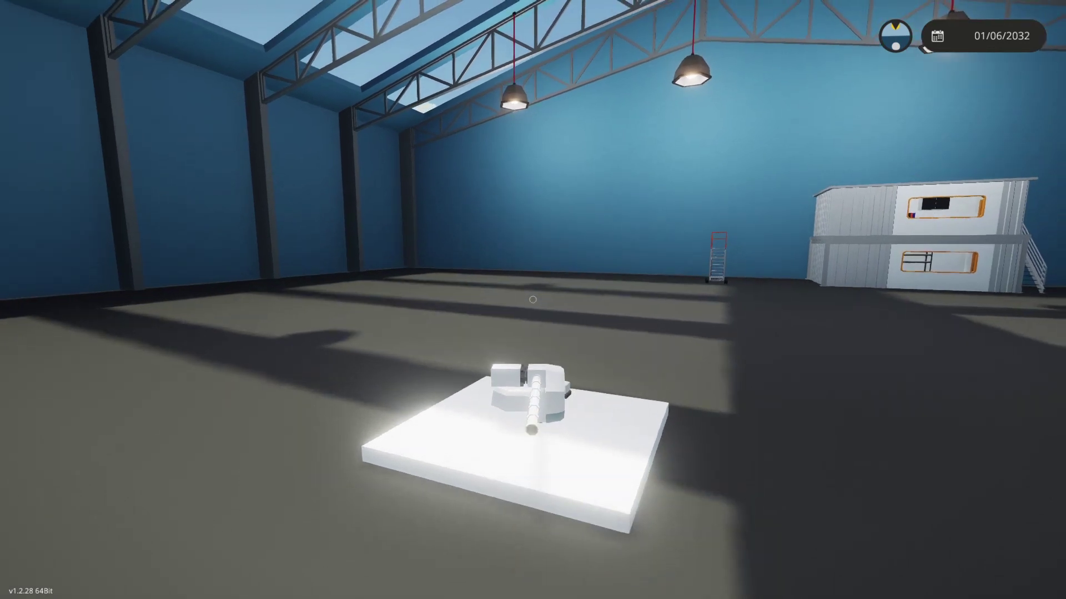
{"action": "key", "text": "w"}
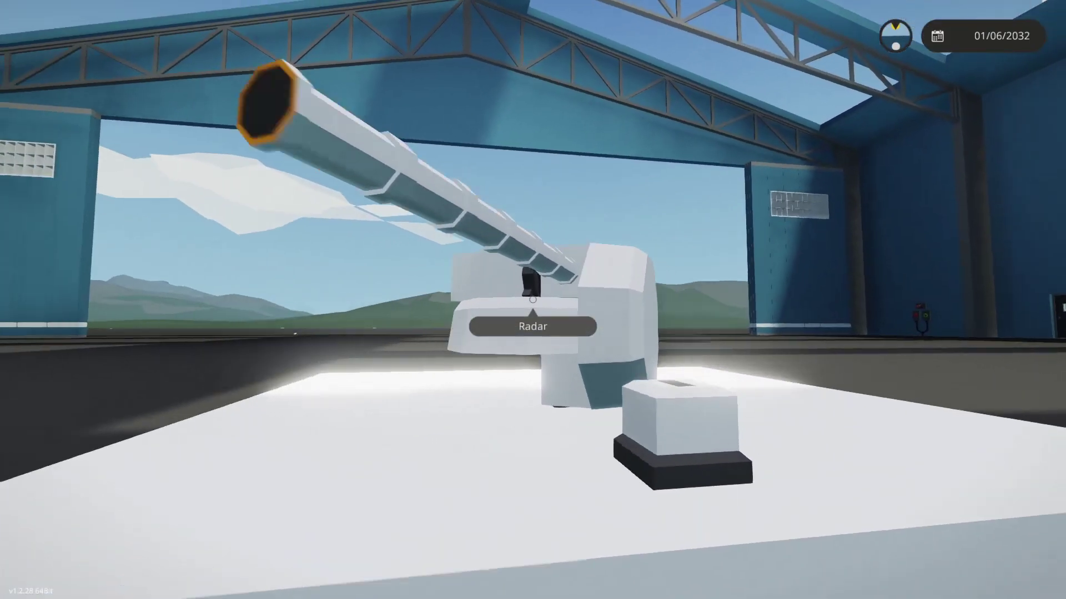
Place the rearranged pivot blocks, check bodies in the Merge view, and respawn the turret.
{"action": "key", "text": "e"}
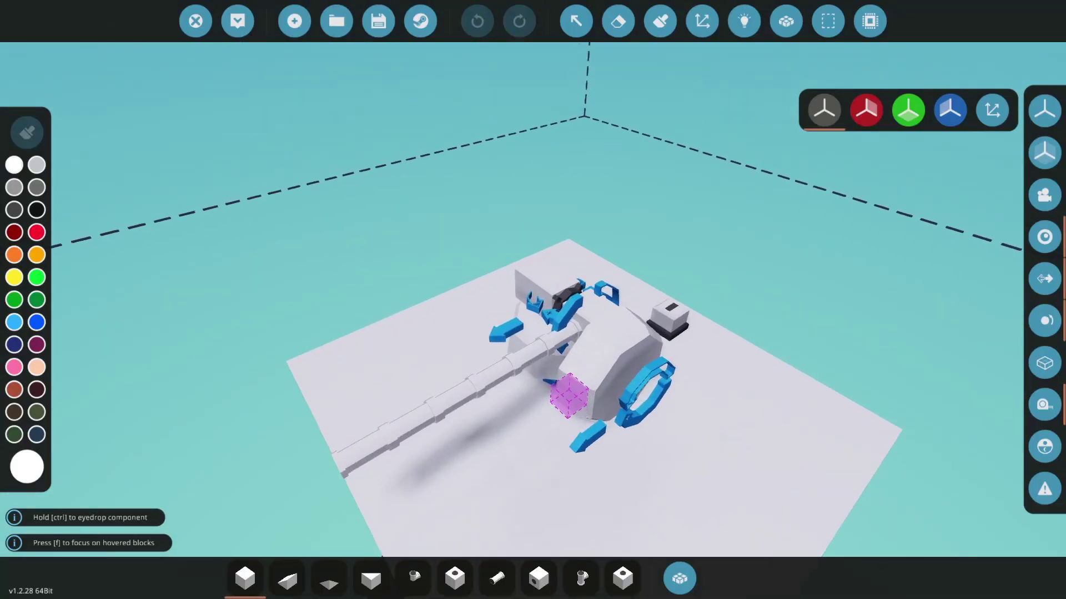
{"action": "key", "text": "f"}
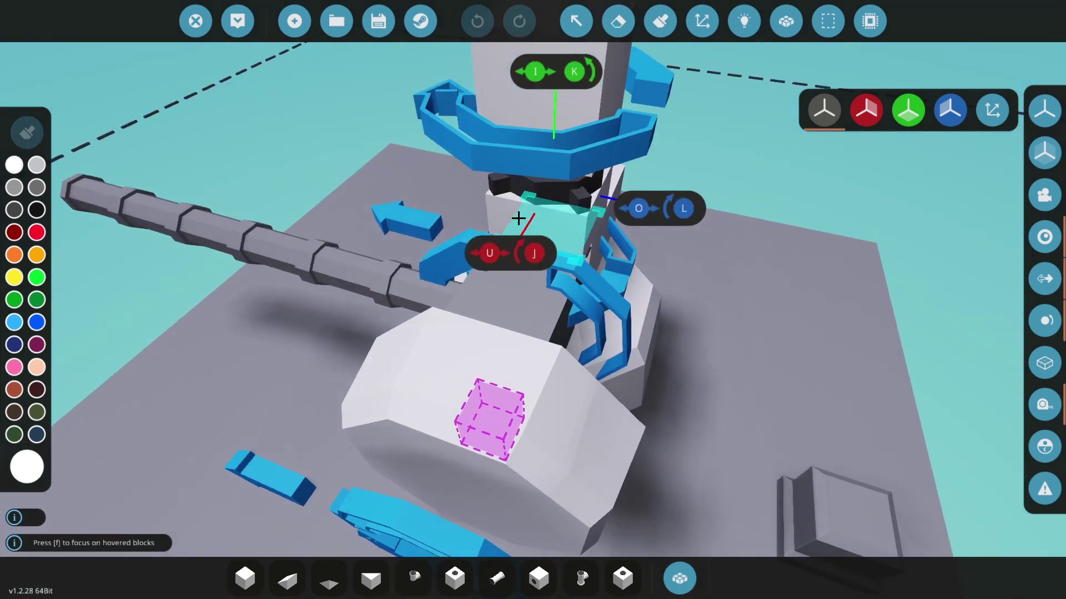
{"action": "left_click", "coordinate": [517, 218]}
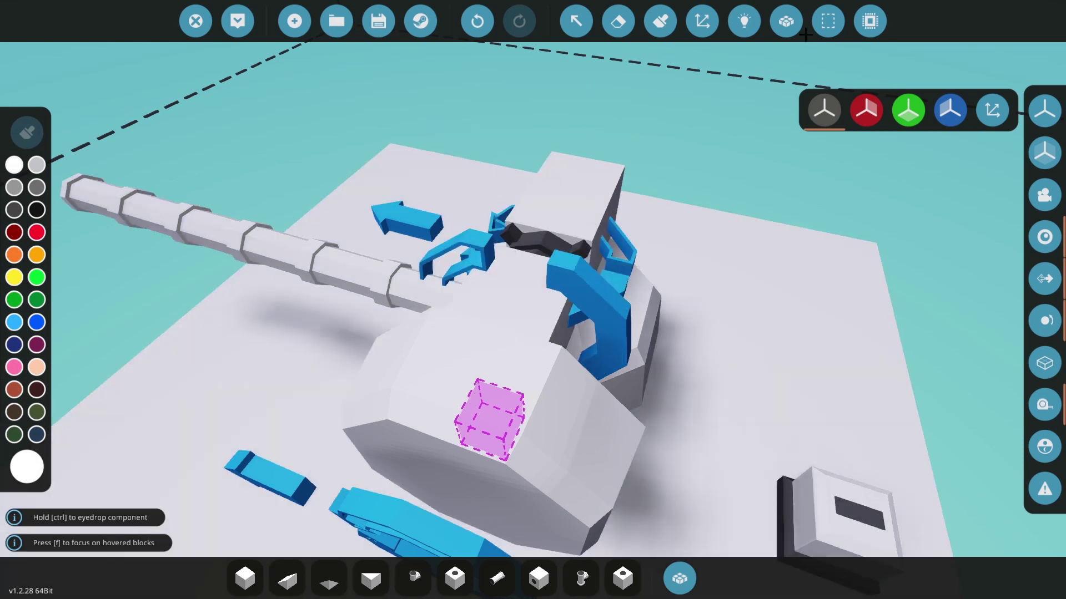
{"action": "left_click", "coordinate": [786, 21]}
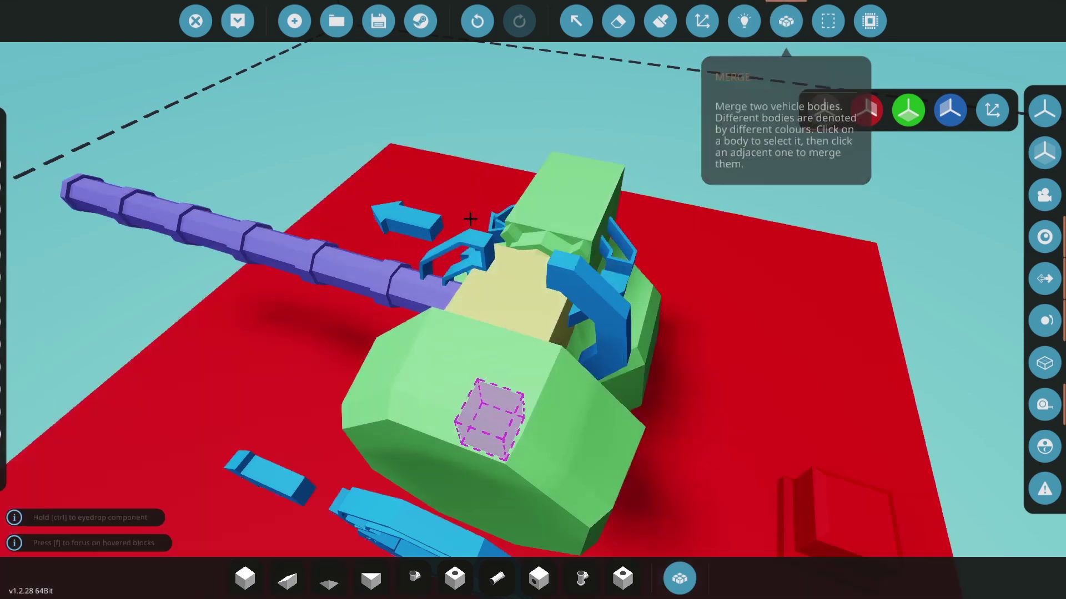
{"action": "left_click", "coordinate": [232, 11]}
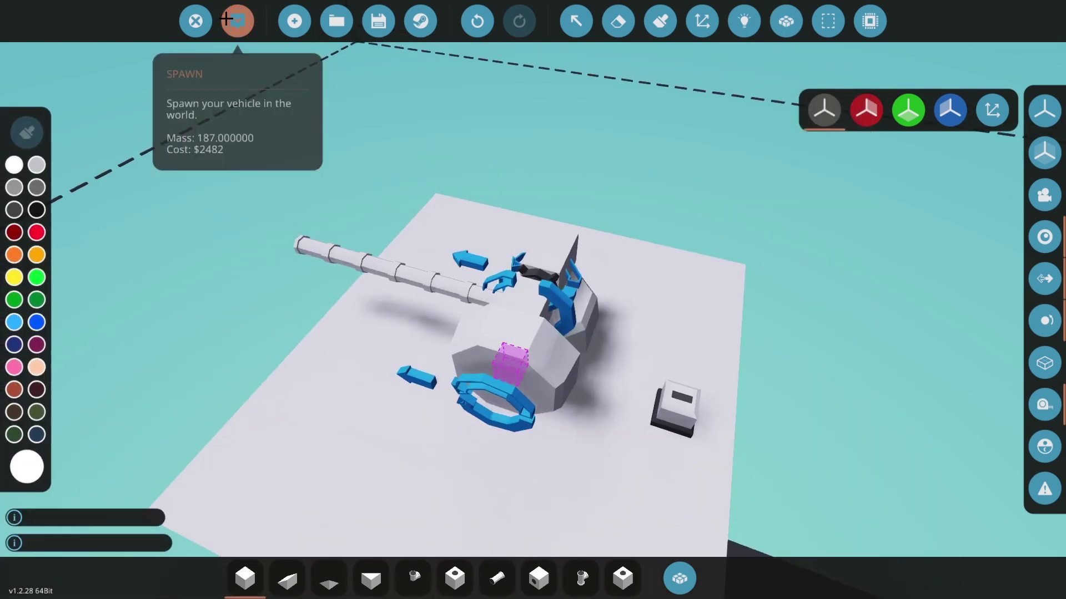
{"action": "left_click", "coordinate": [226, 19]}
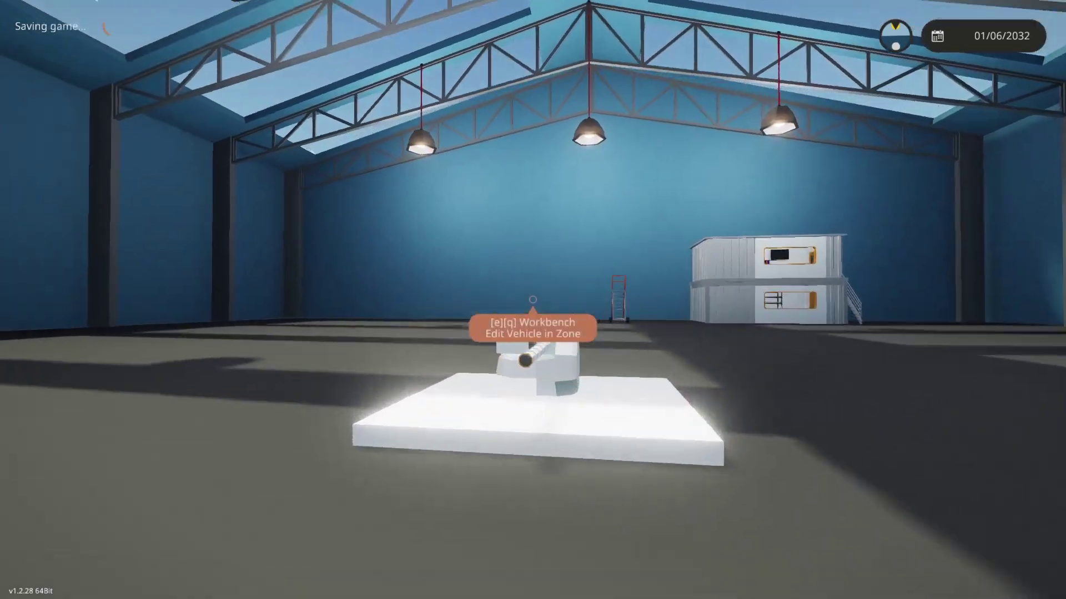
Circle the workbench to inspect the level-barrelled turret, then load it in the vehicle editor.
{"action": "key", "text": "a"}
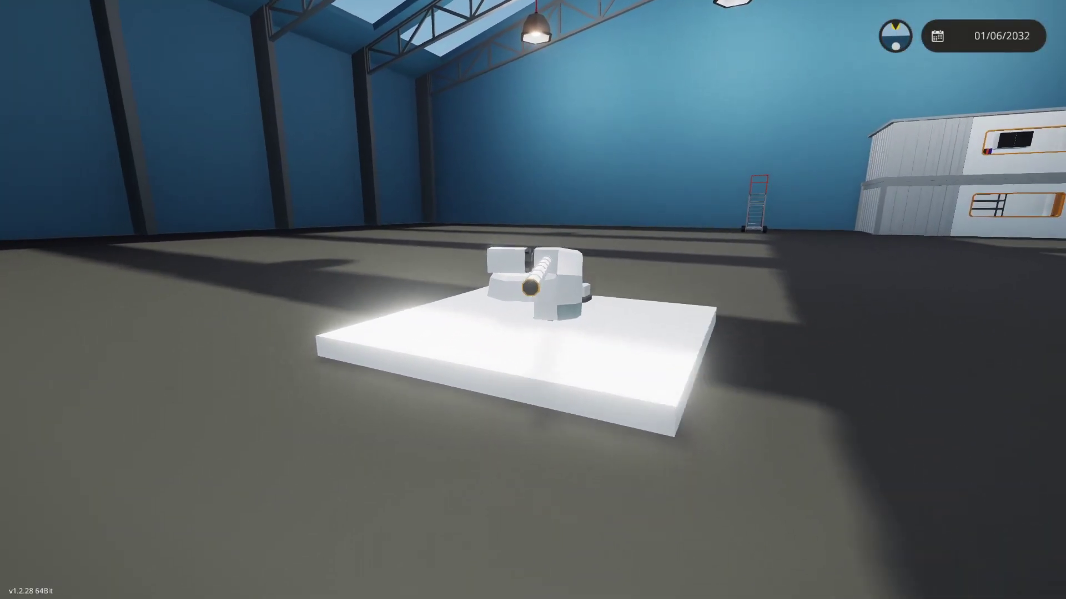
{"action": "key", "text": "w"}
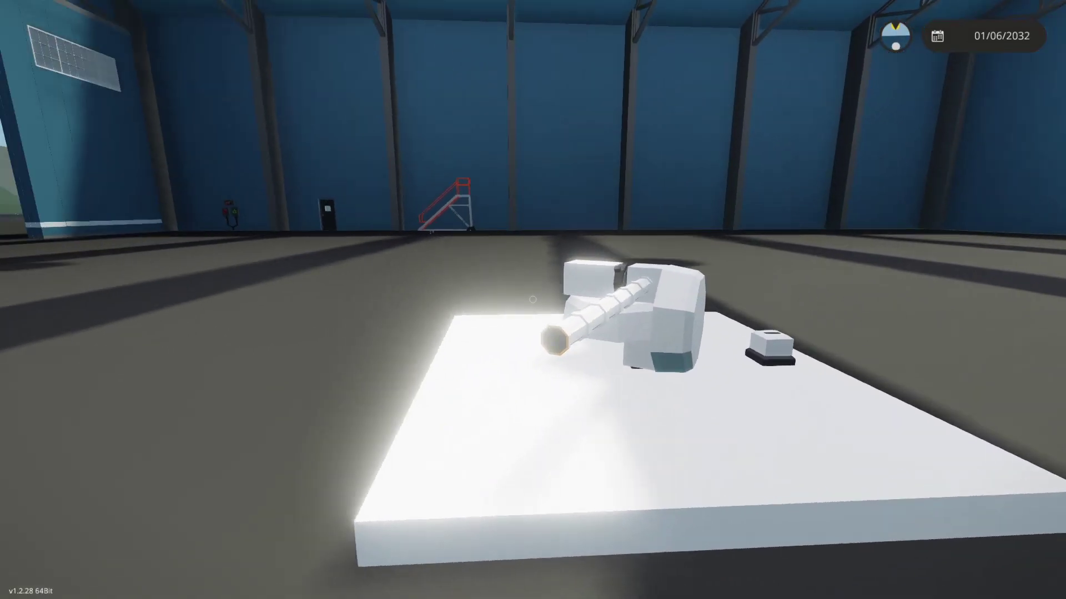
{"action": "key", "text": "w"}
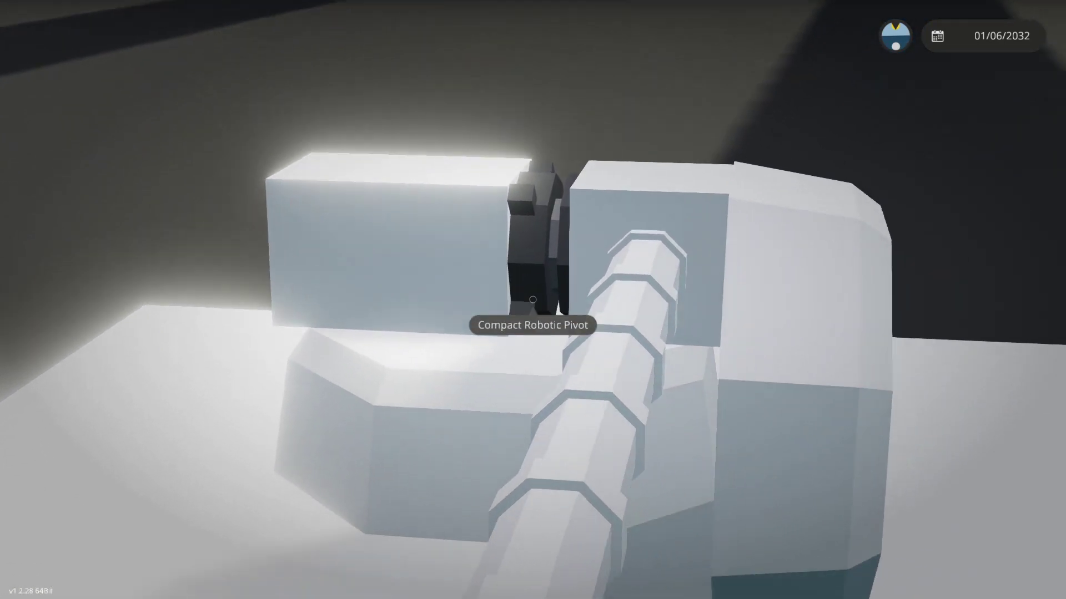
{"action": "key", "text": "s"}
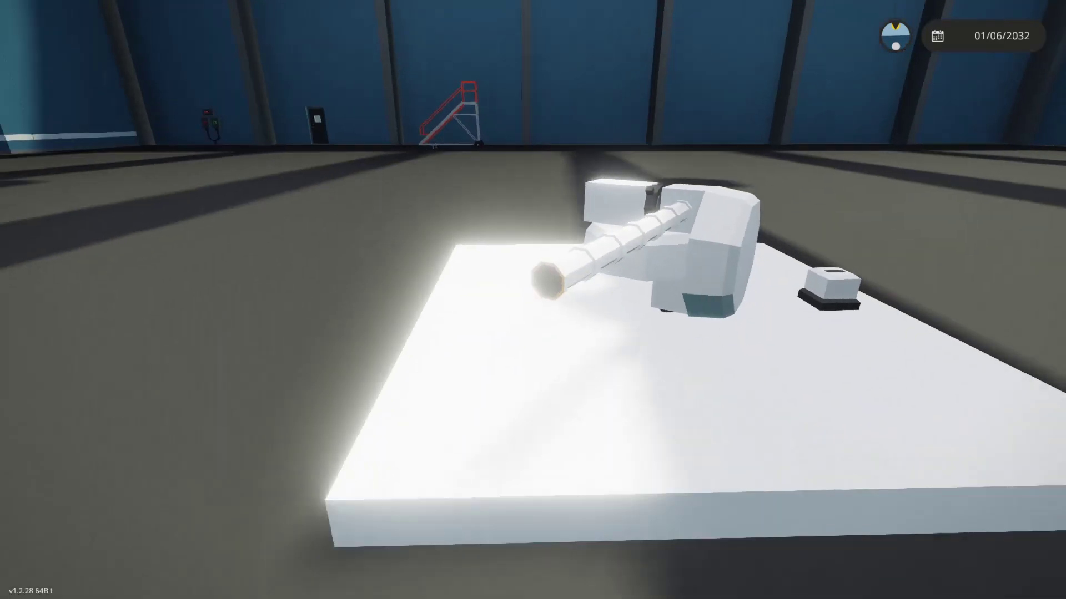
{"action": "key", "text": "s"}
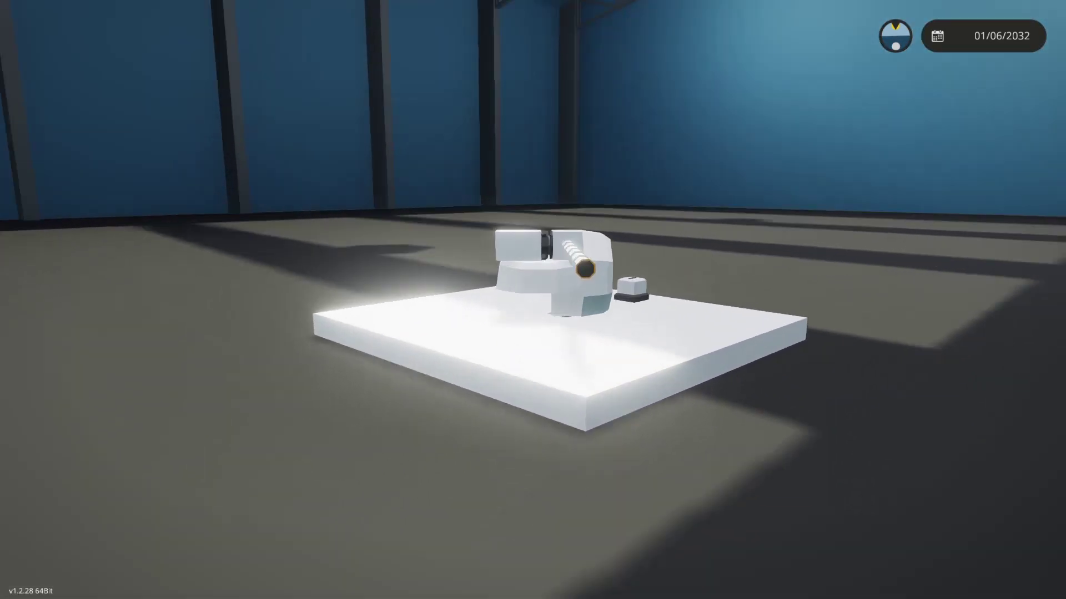
{"action": "left_click", "coordinate": [532, 300]}
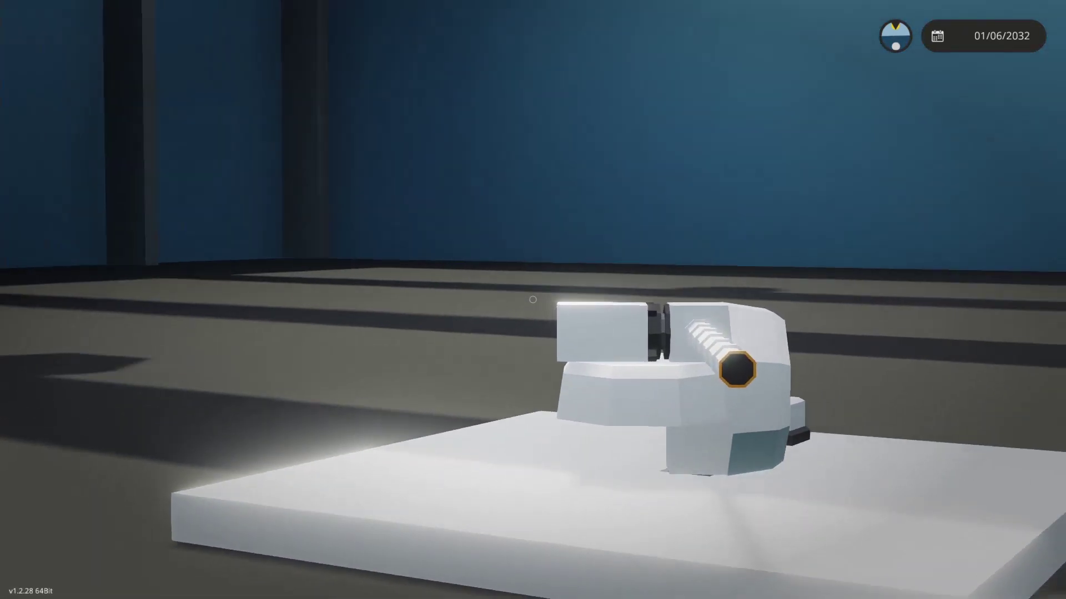
{"action": "key", "text": "d"}
{"action": "key", "text": "a"}
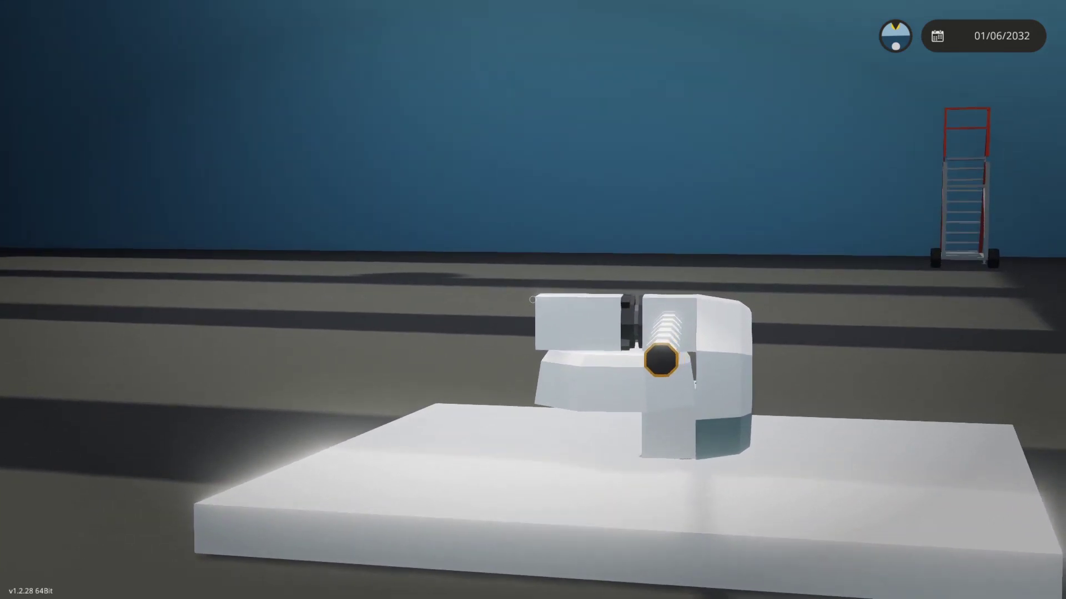
{"action": "key", "text": "s"}
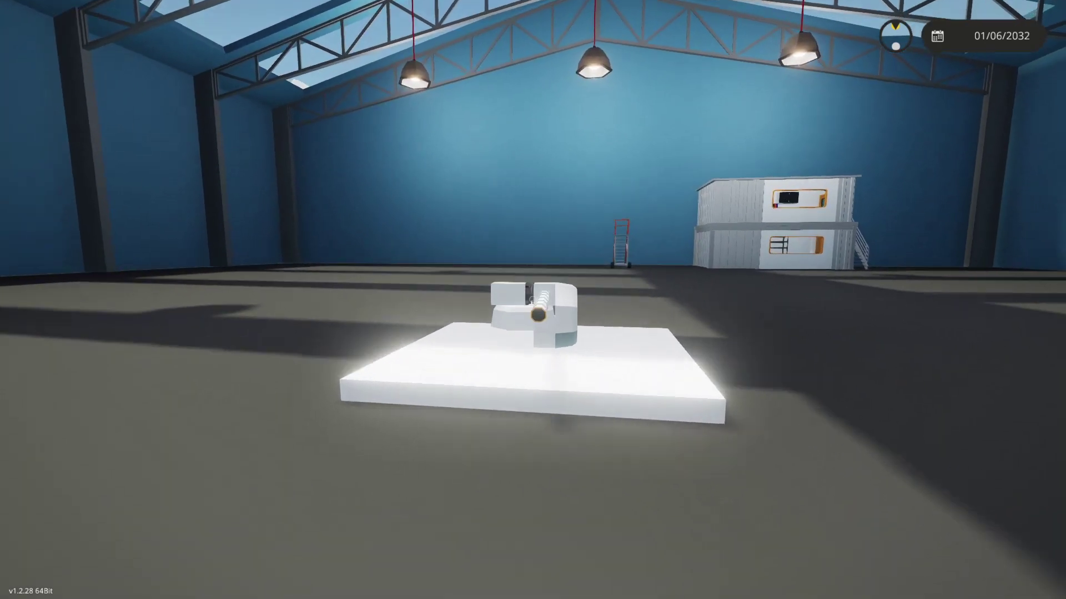
{"action": "key", "text": "w"}
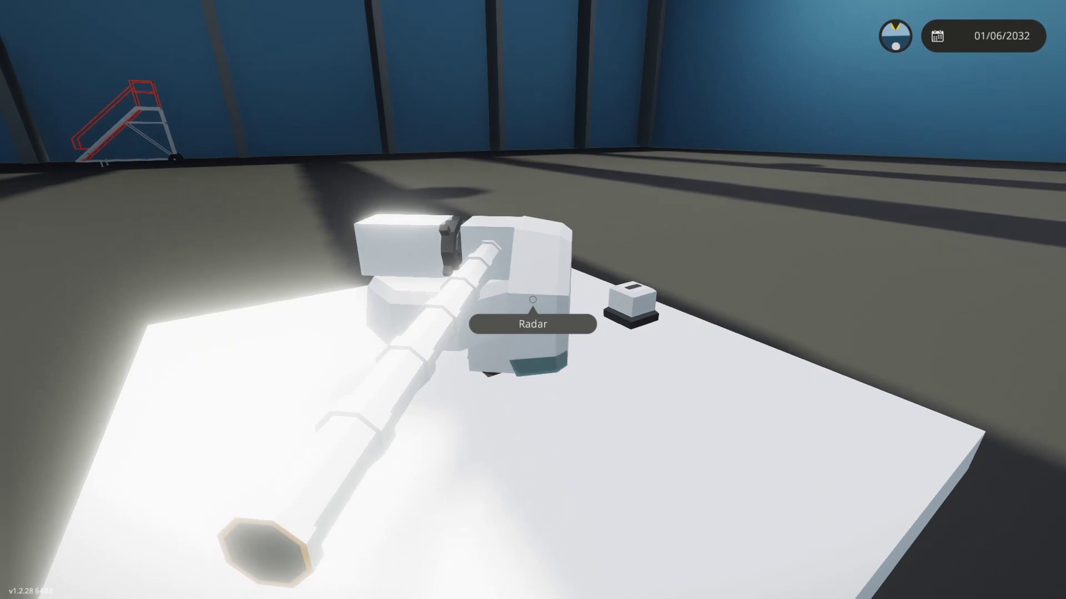
{"action": "key", "text": "e"}
{"action": "key", "text": "w"}
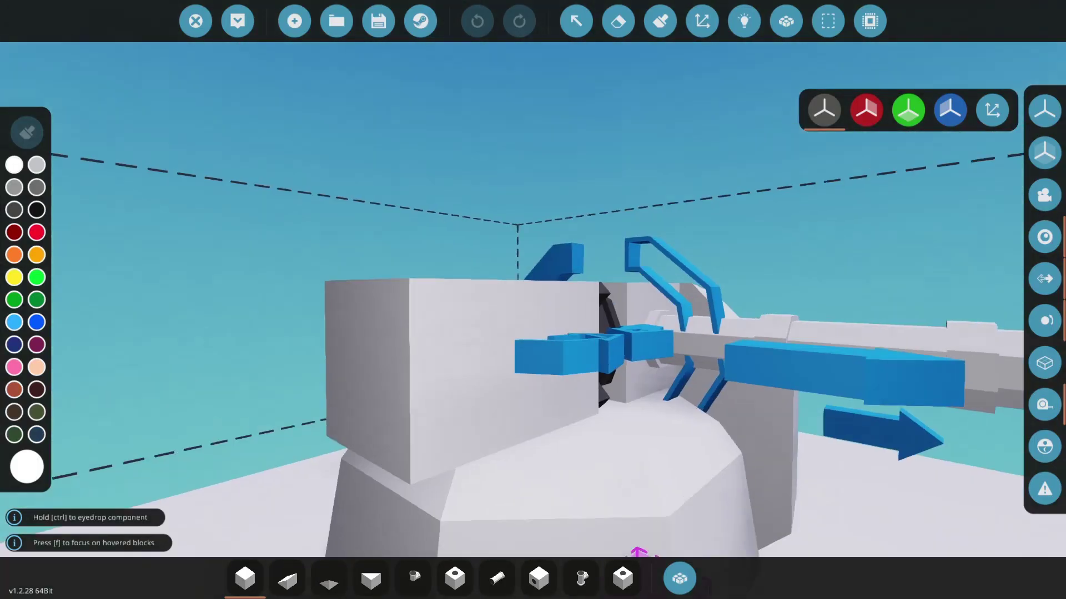
Delete the long barrel and fit a Laser Distance Sensor in its place.
{"action": "key", "text": "s"}
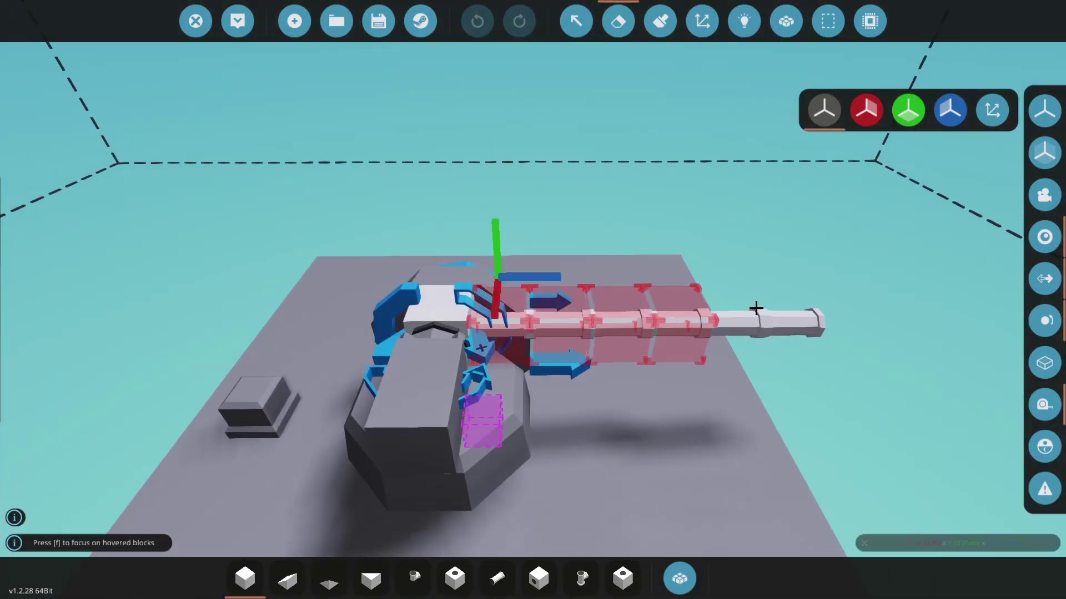
{"action": "key", "text": "Delete"}
{"action": "key", "text": "q"}
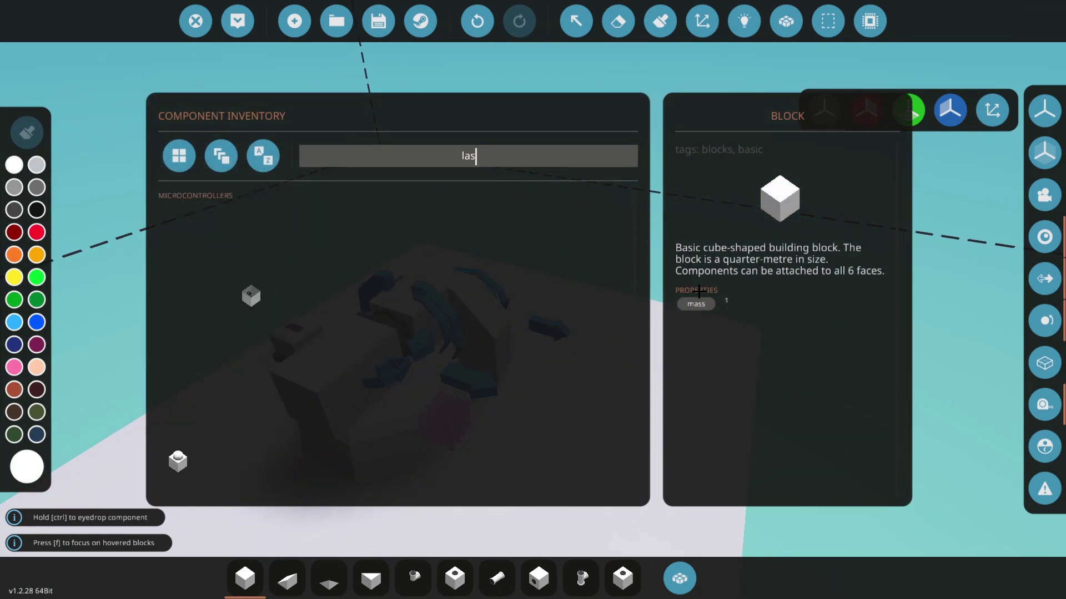
{"action": "left_click", "coordinate": [267, 294]}
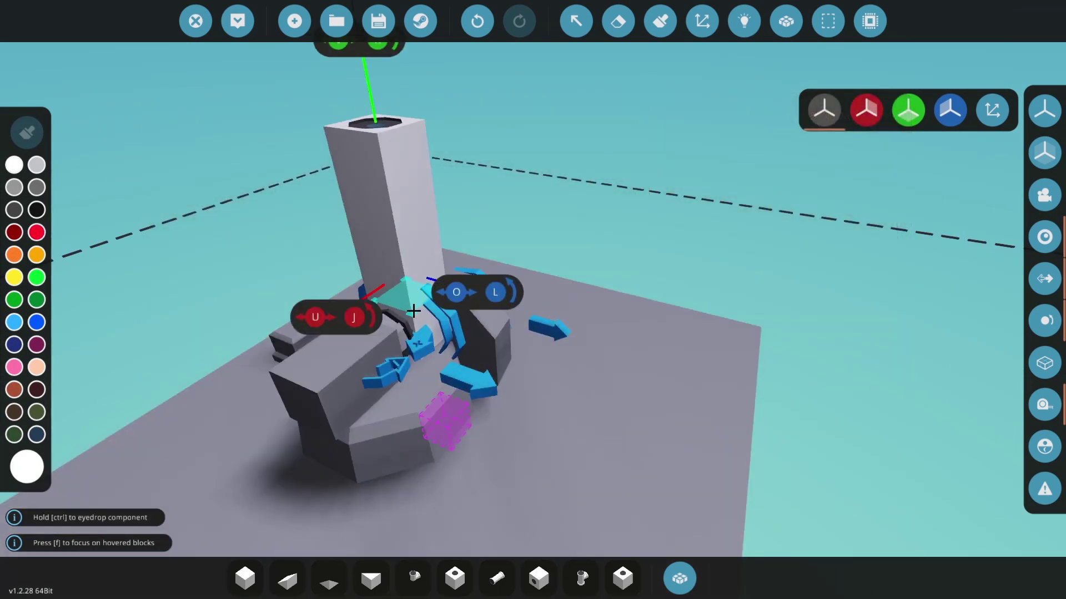
Add a Constant On Signal beside the radar and switch to logic wiring.
{"action": "key", "text": "q"}
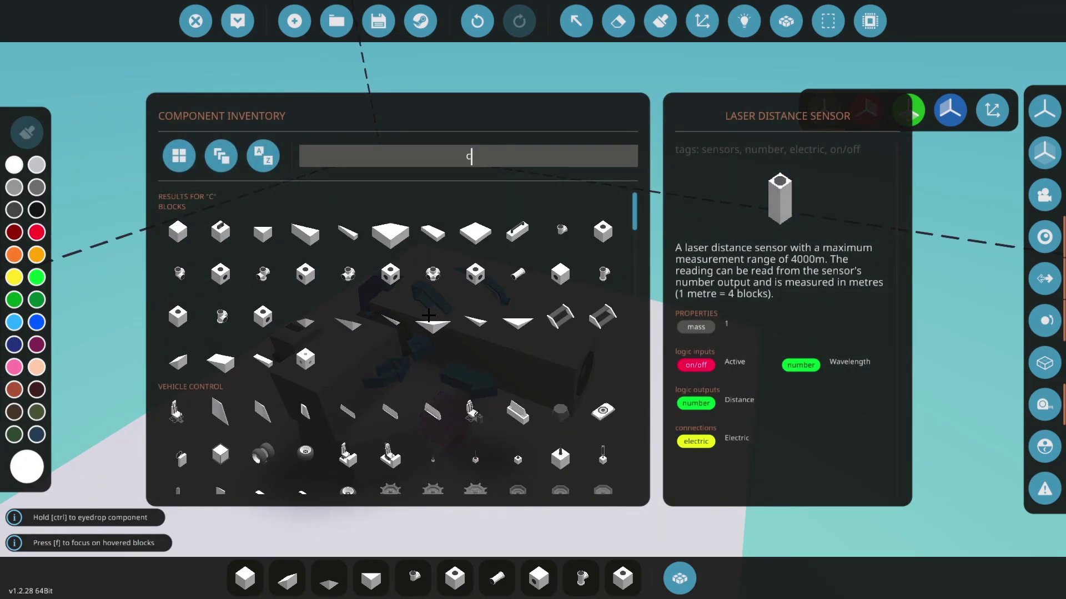
{"action": "left_click", "coordinate": [238, 227]}
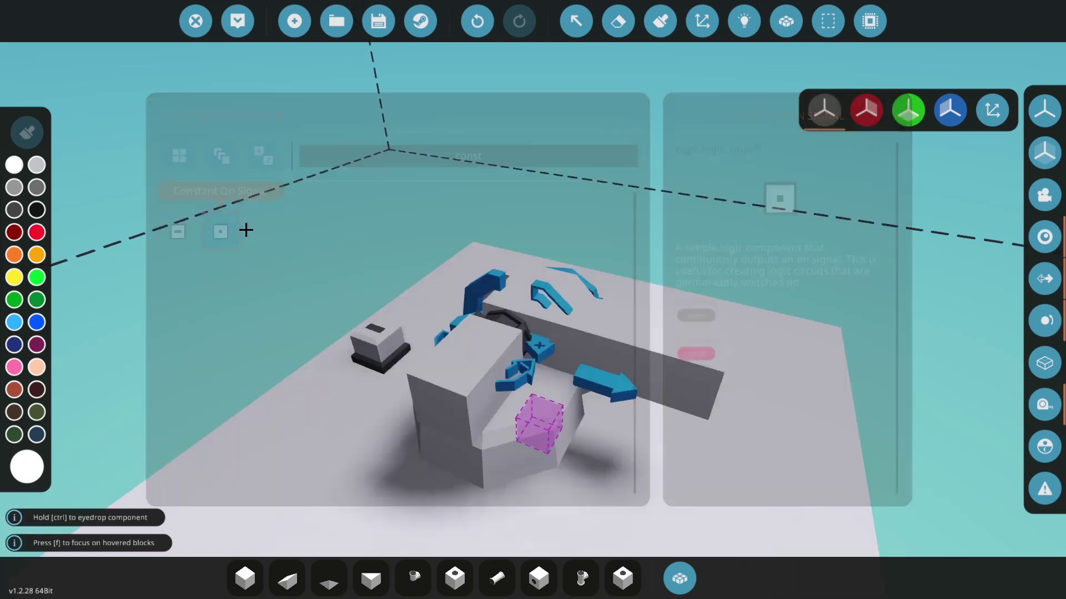
{"action": "scroll", "coordinate": [617, 270], "scroll_direction": "down", "scroll_amount": 5}
{"action": "left_click", "coordinate": [744, 20]}
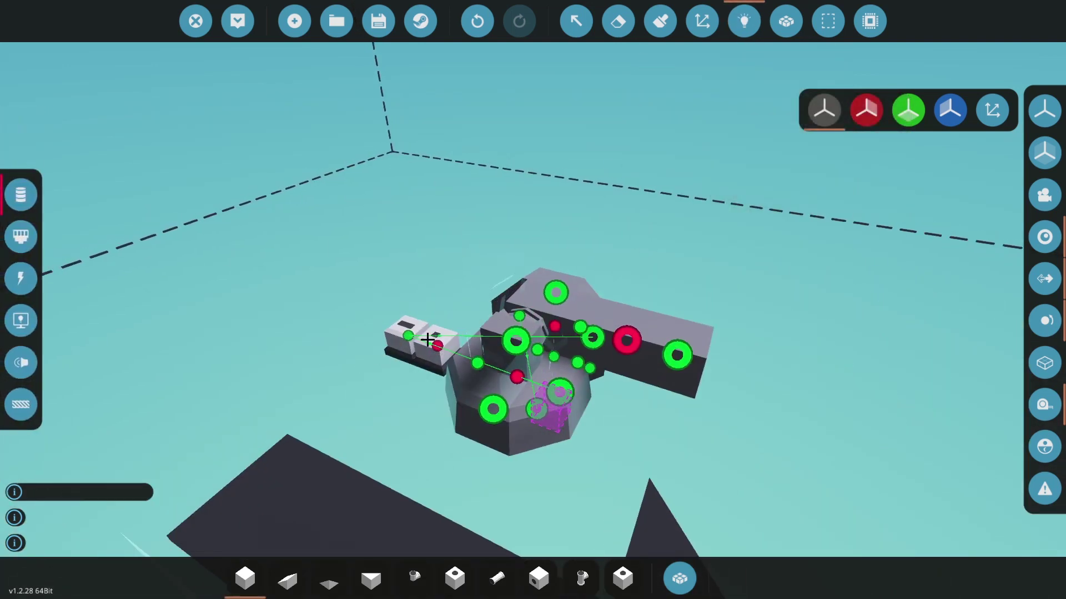
Spawn the turret, walk around to inspect its red laser beam, then reopen it at the workbench.
{"action": "key", "text": "Escape"}
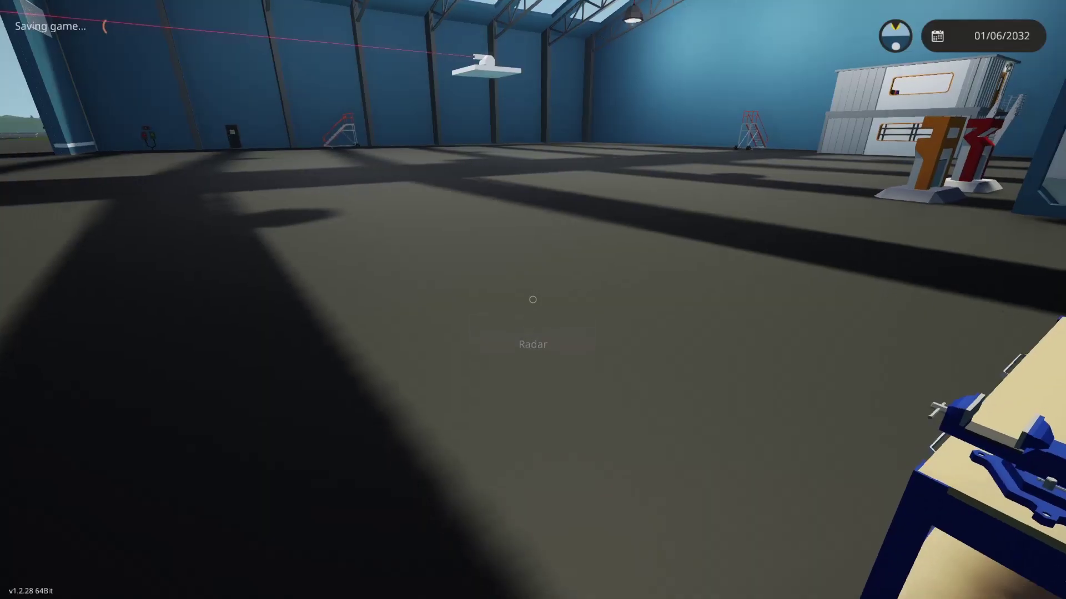
{"action": "key", "text": "w"}
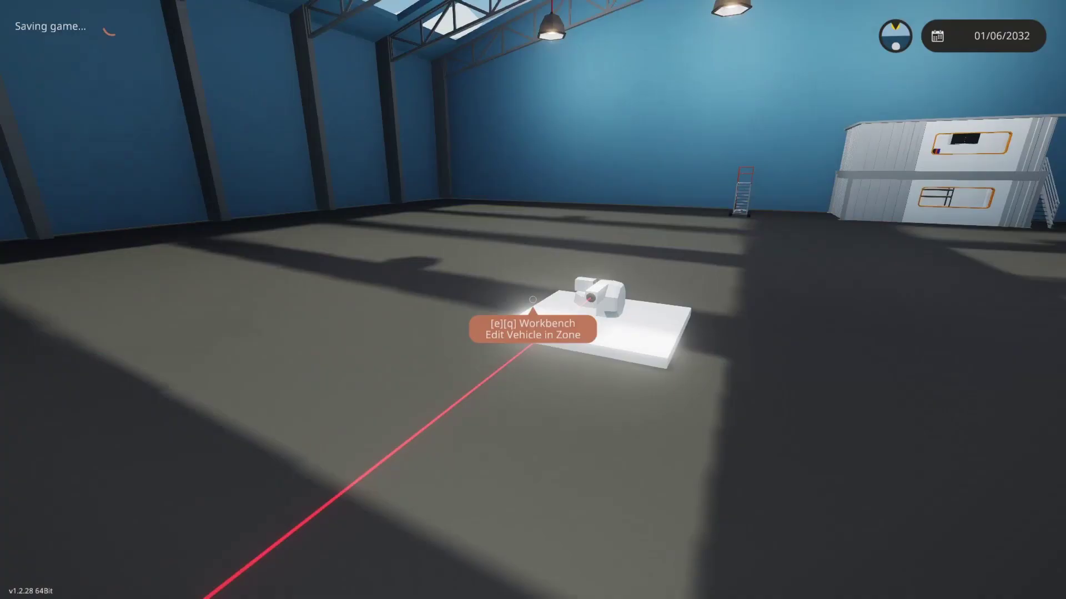
{"action": "key", "text": "s"}
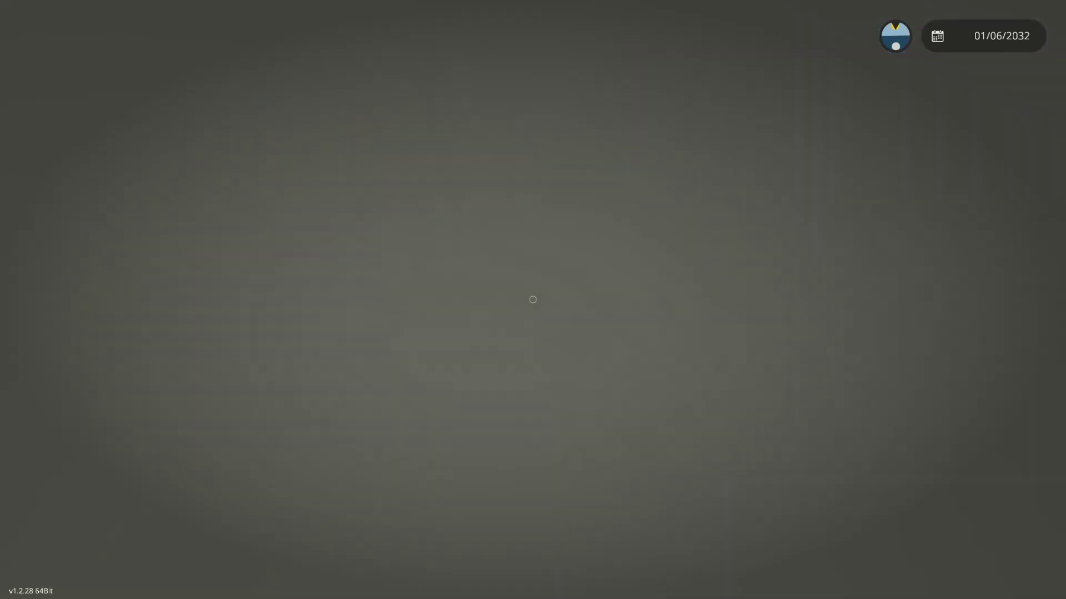
{"action": "key", "text": "w"}
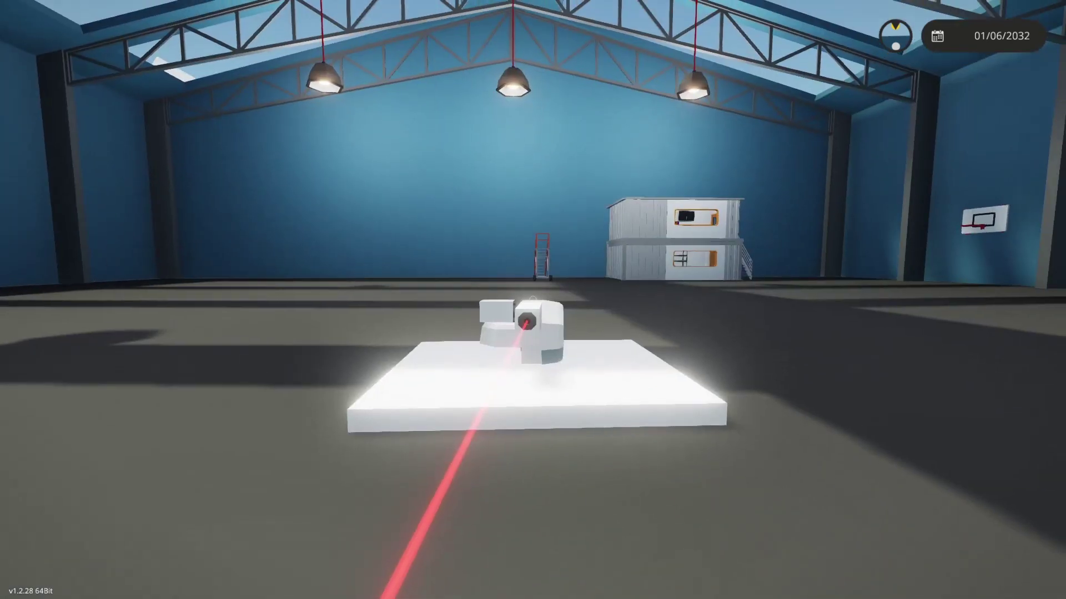
{"action": "key", "text": "w"}
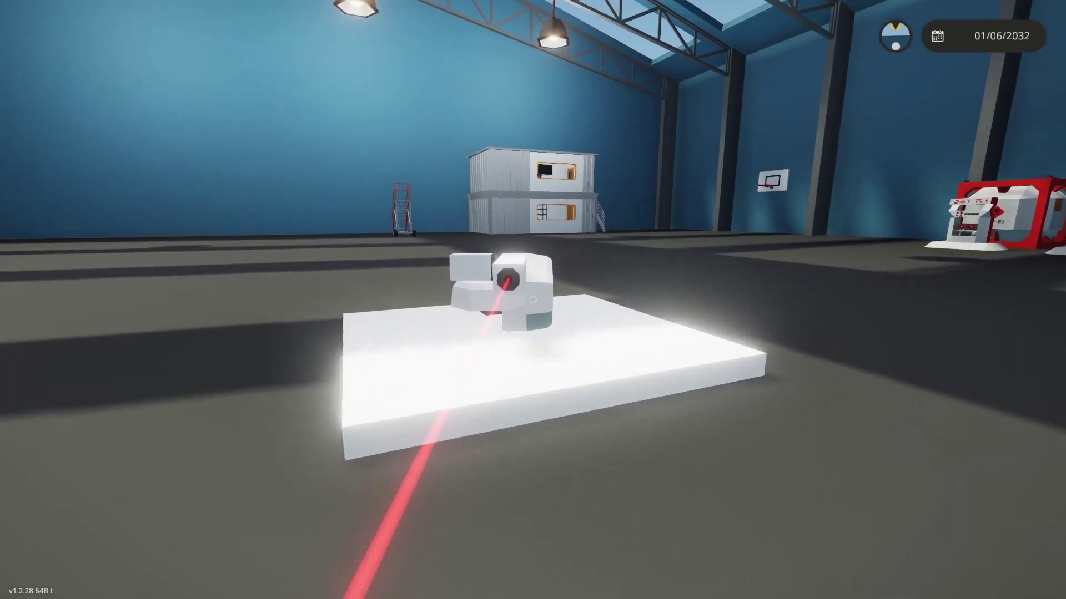
{"action": "key", "text": "e"}
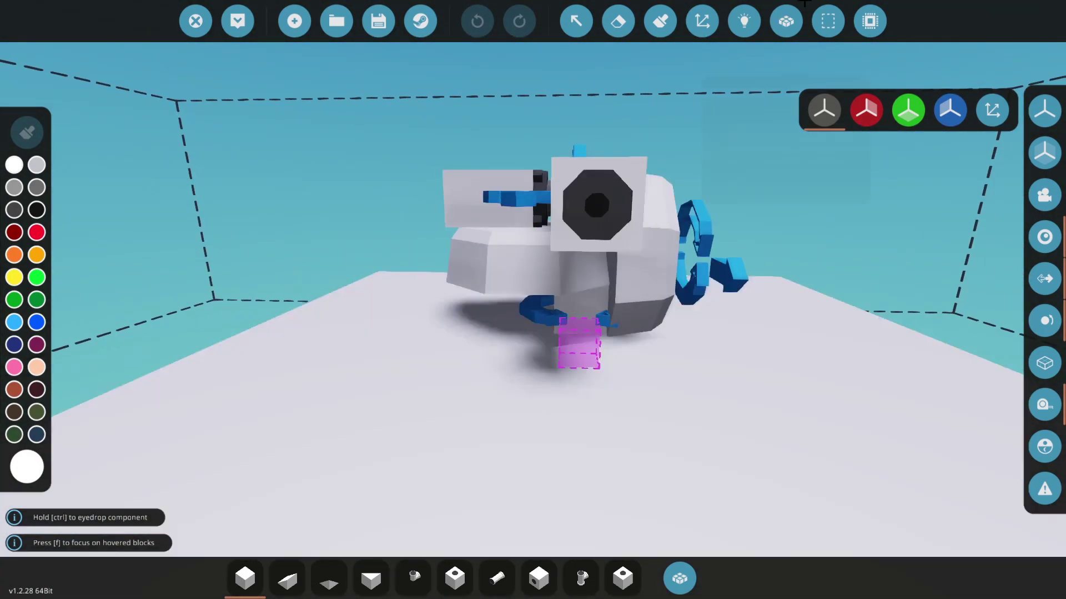
Reposition the selected sensor blocks, check body grouping in the Merge view, and respawn the turret.
{"action": "left_click", "coordinate": [827, 20]}
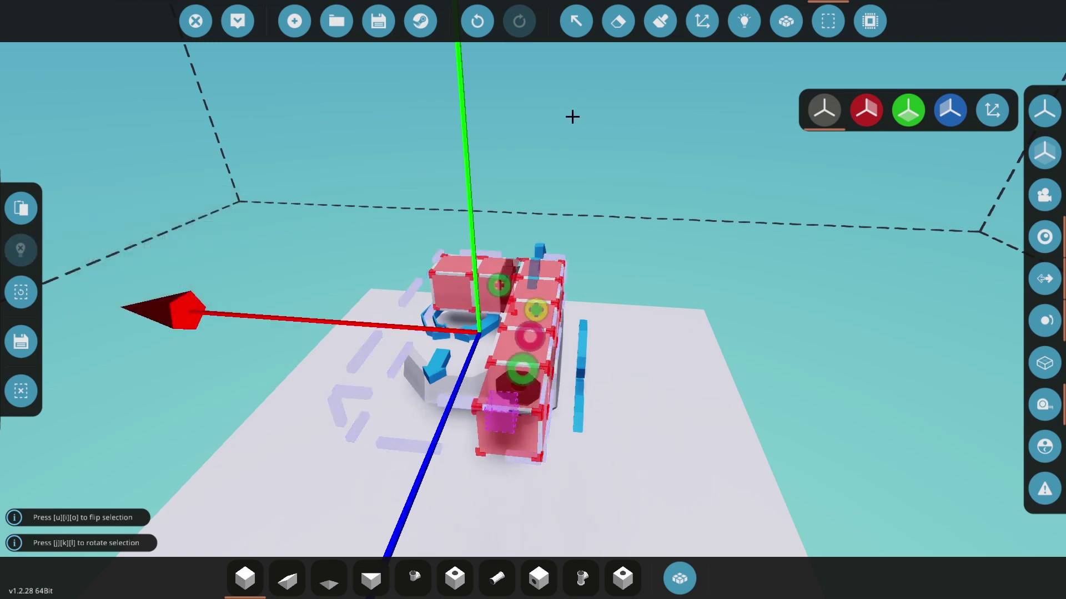
{"action": "key", "text": "Escape"}
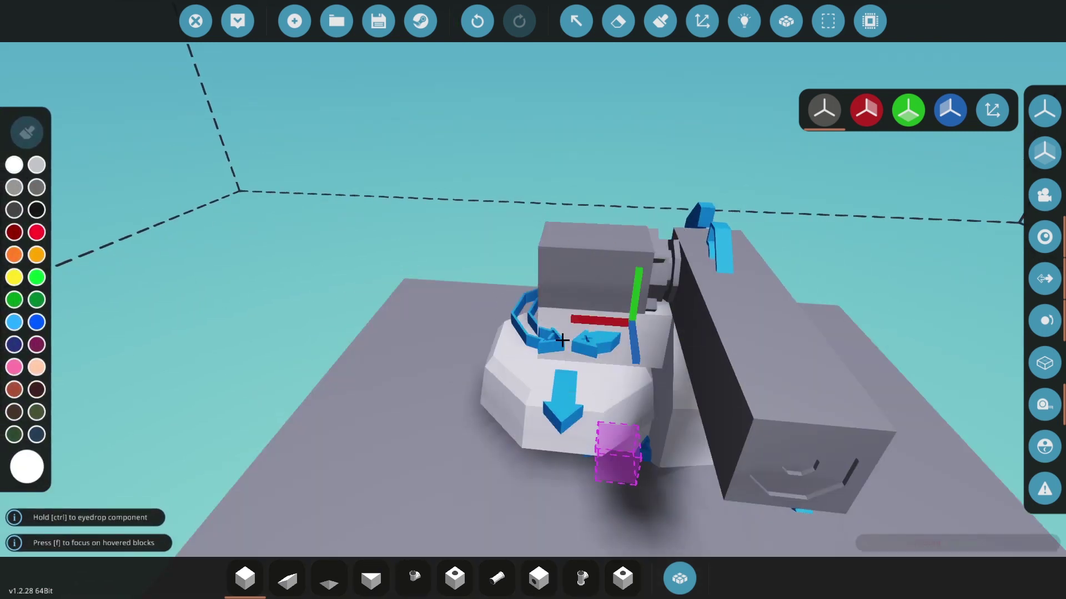
{"action": "key", "text": "m"}
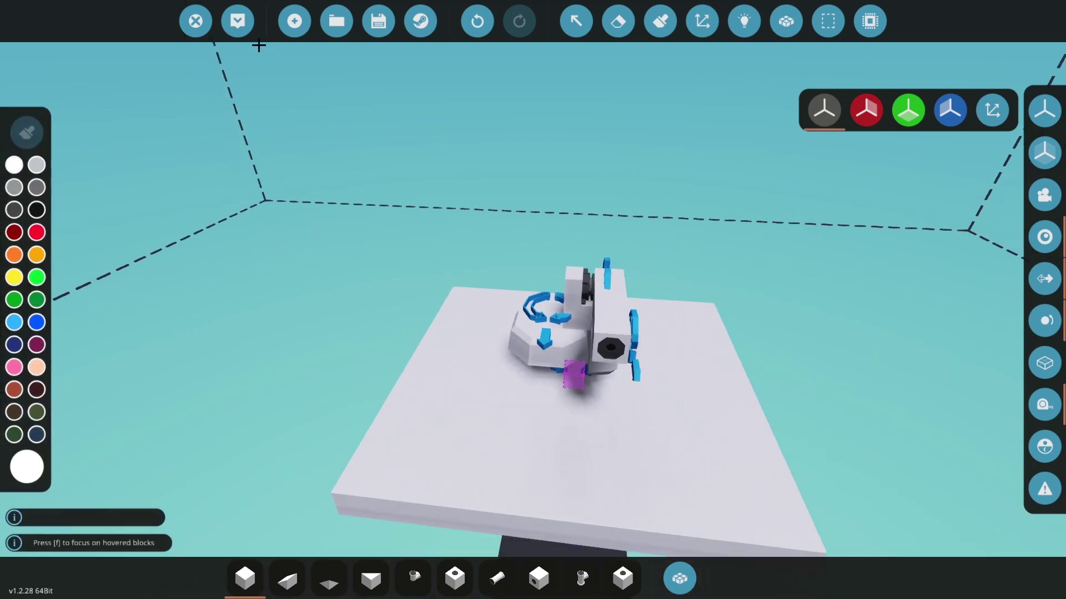
{"action": "left_click", "coordinate": [237, 22]}
{"action": "key", "text": "w"}
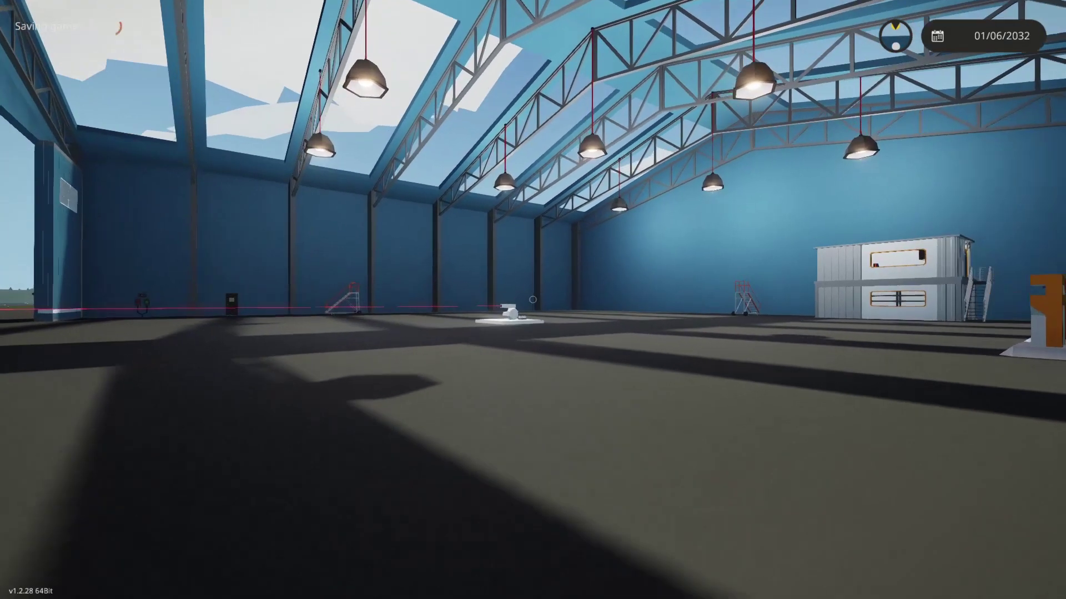
{"action": "key", "text": "w"}
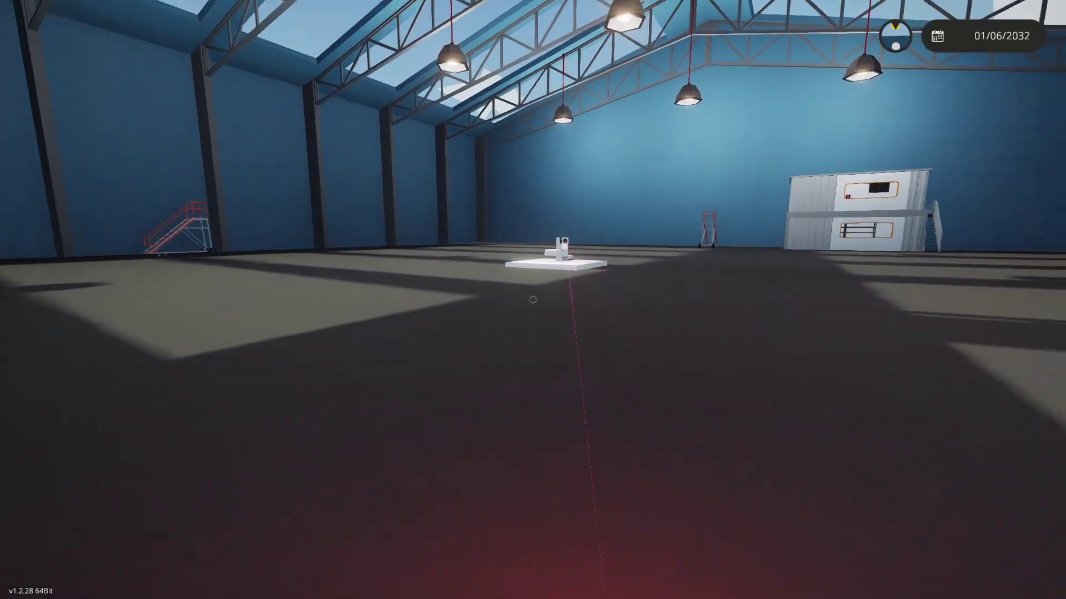
{"action": "key", "text": "w"}
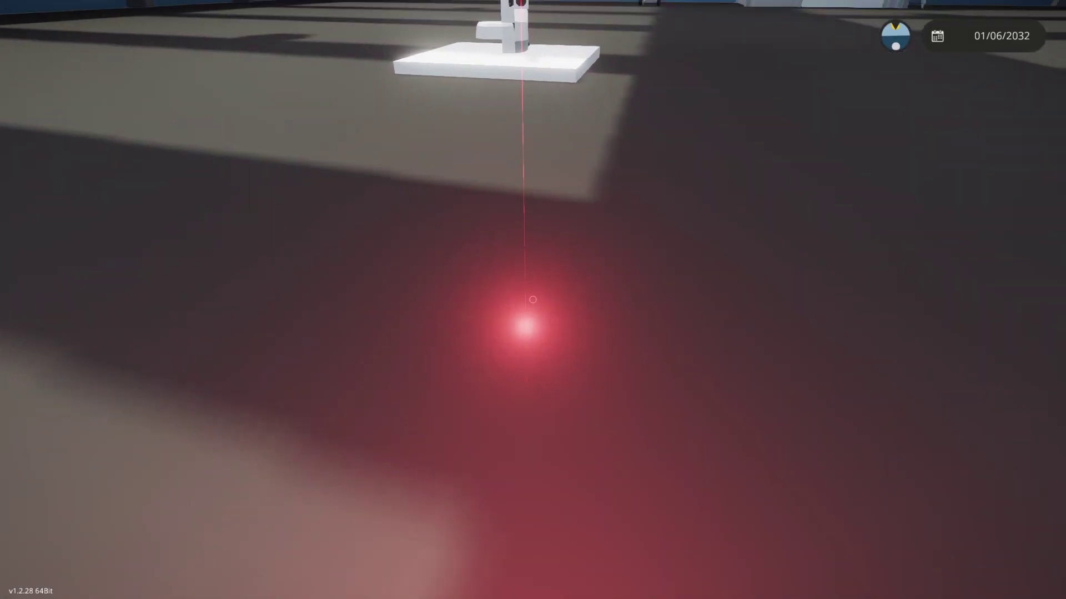
{"action": "key", "text": "v"}
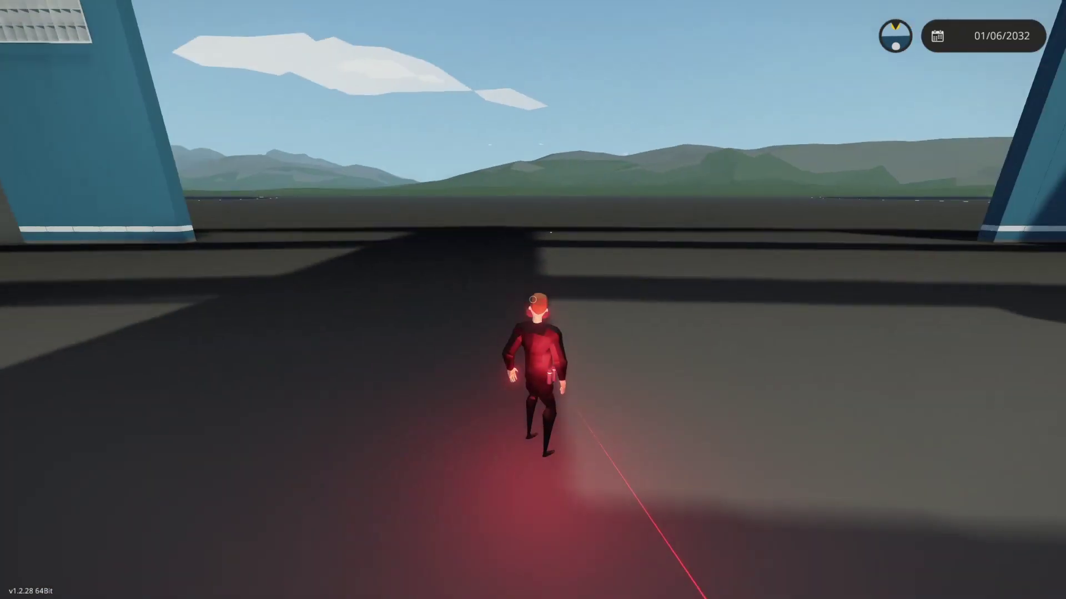
{"action": "key", "text": "v"}
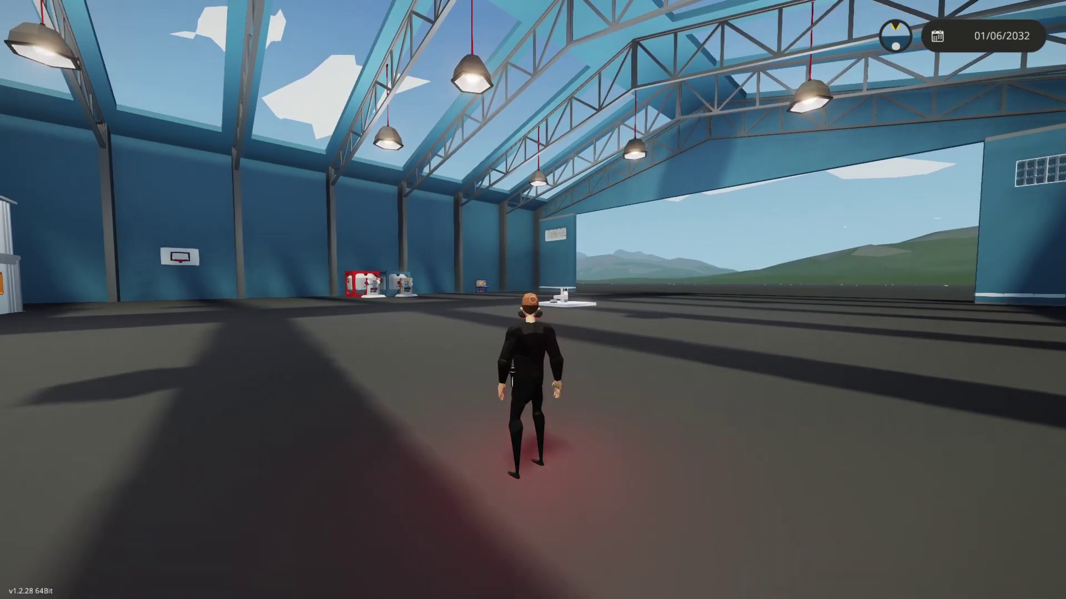
{"action": "scroll", "coordinate": [533, 300], "scroll_direction": "up", "scroll_amount": 5}
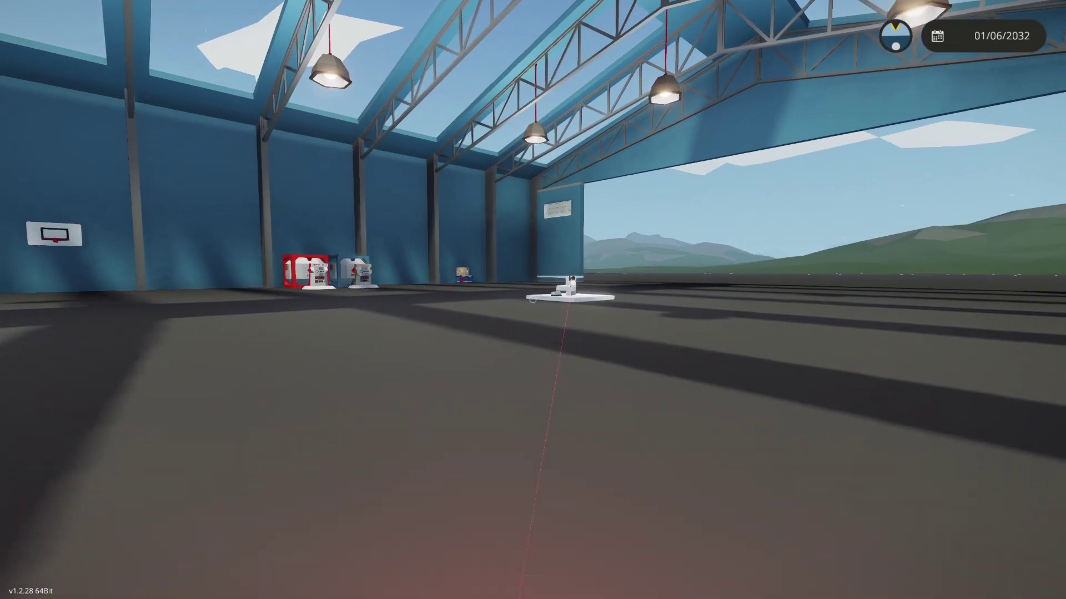